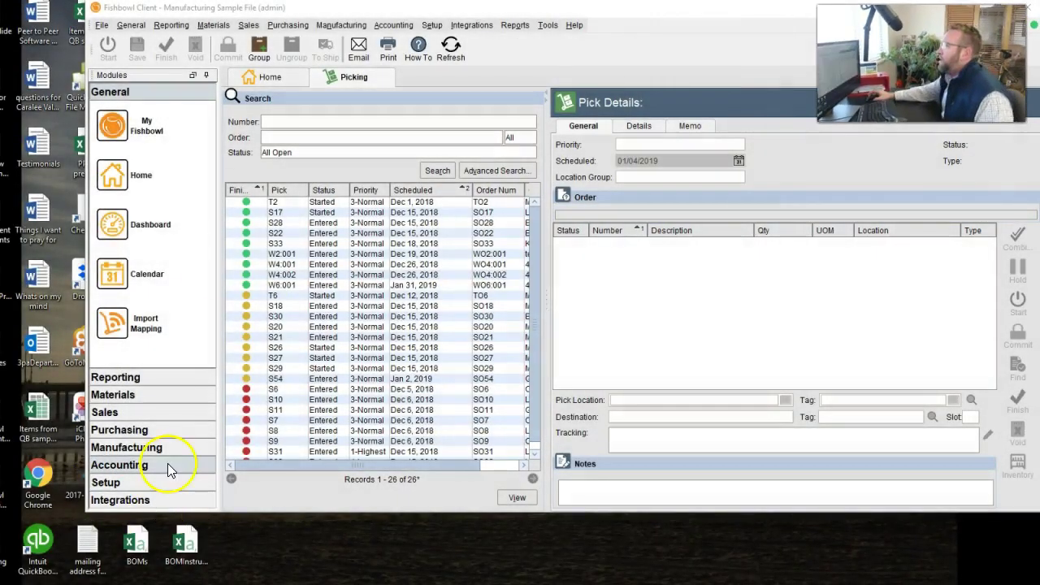
# Open the ANBA anchor base record in the Part module and review its details and inventory quantities.
pyautogui.click(213, 25)
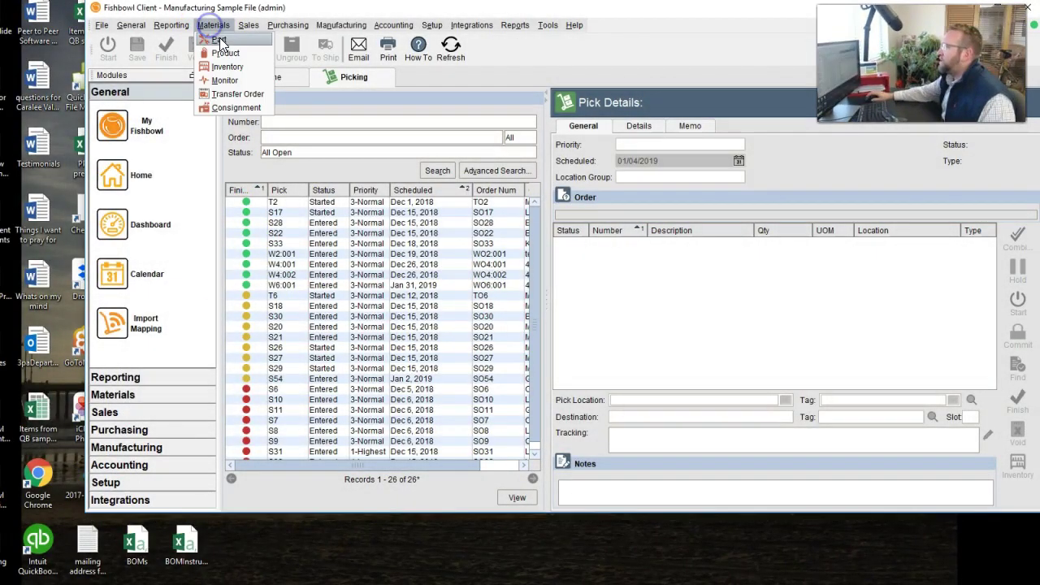
pyautogui.click(217, 39)
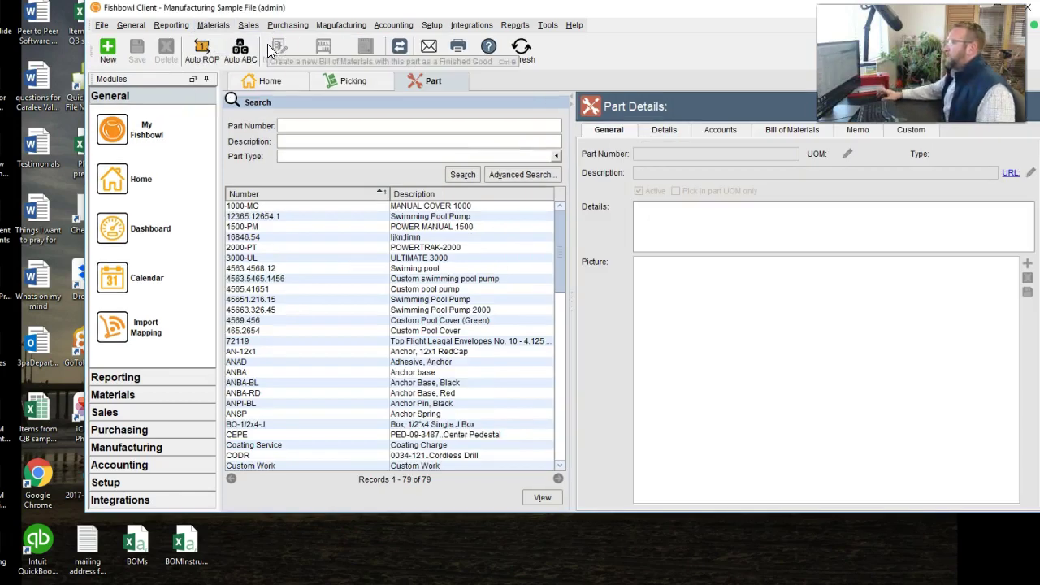
pyautogui.click(402, 373)
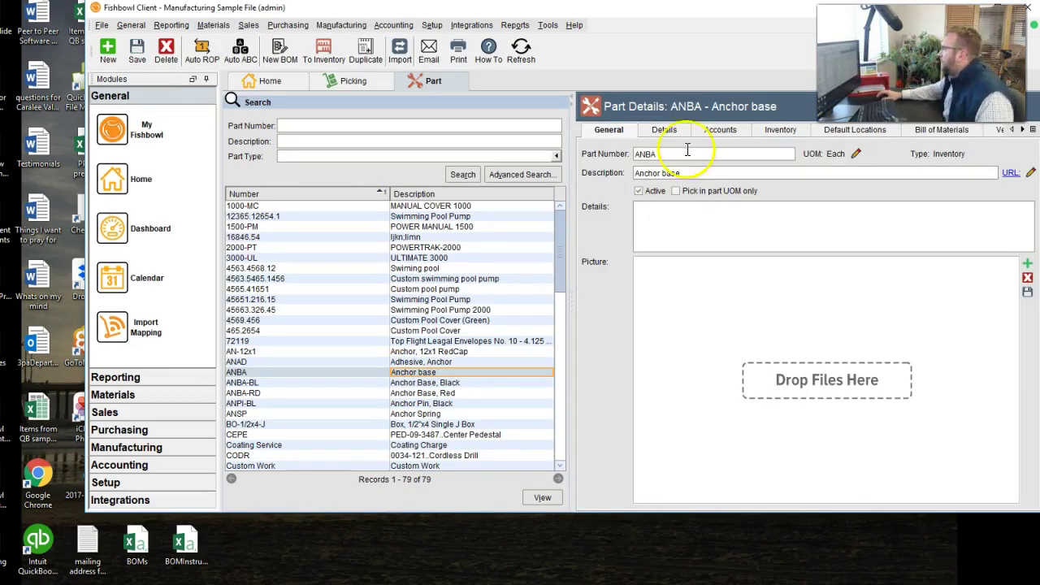
pyautogui.click(666, 131)
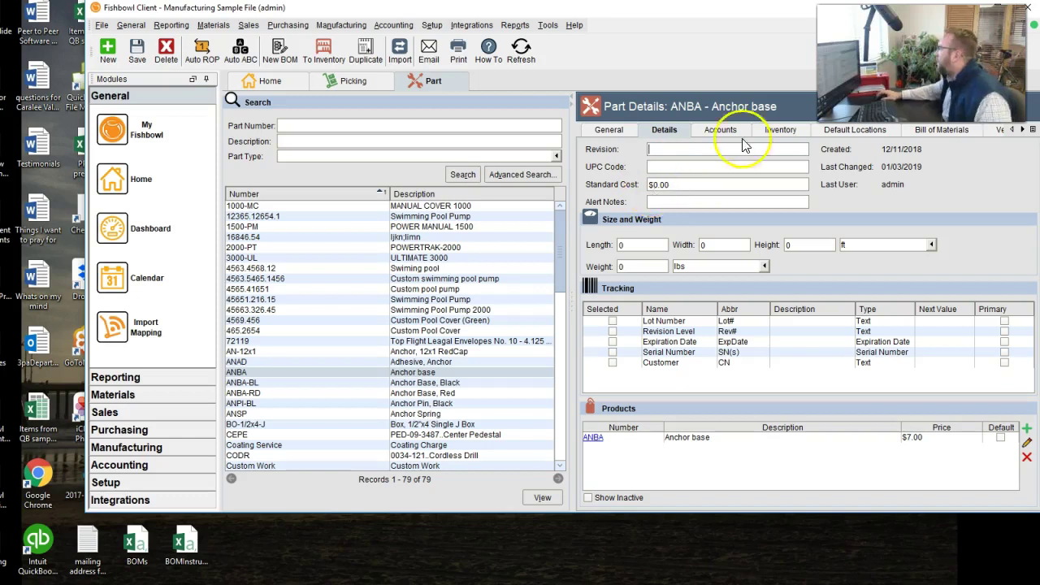
pyautogui.click(784, 130)
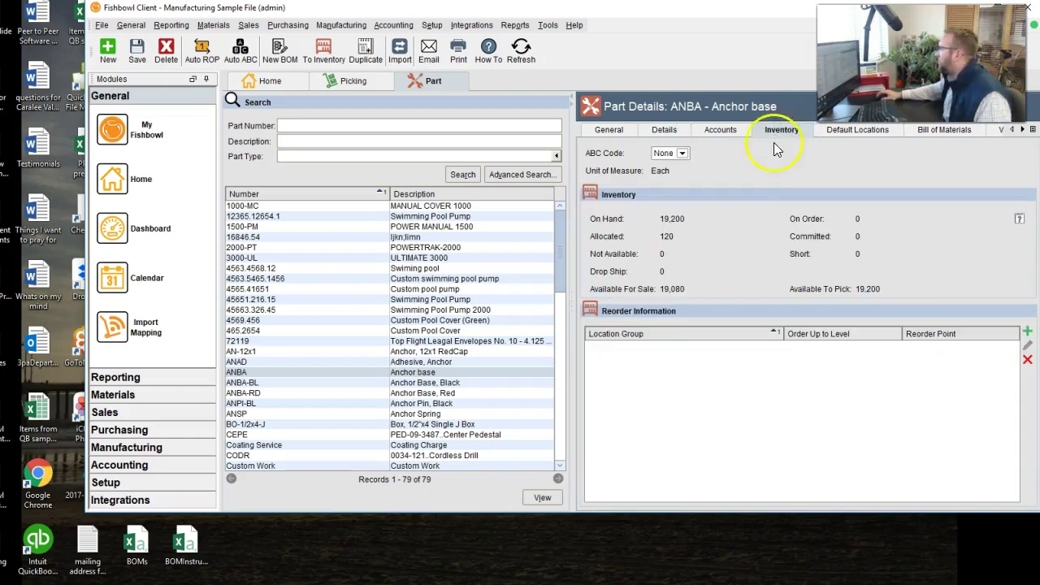
# Go to the ANBA part's inventory record and review its costing information.
pyautogui.click(735, 173)
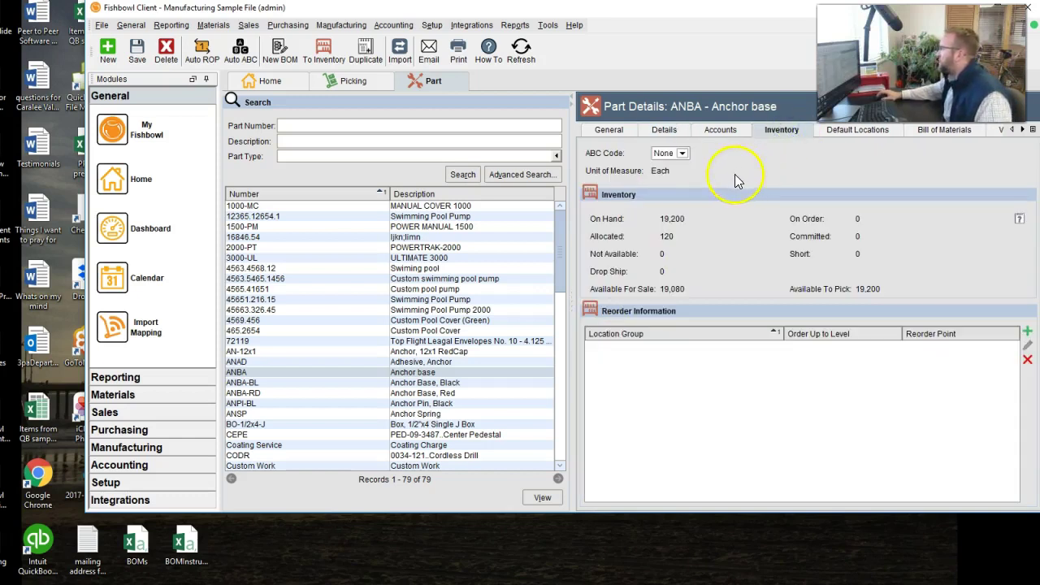
pyautogui.click(325, 55)
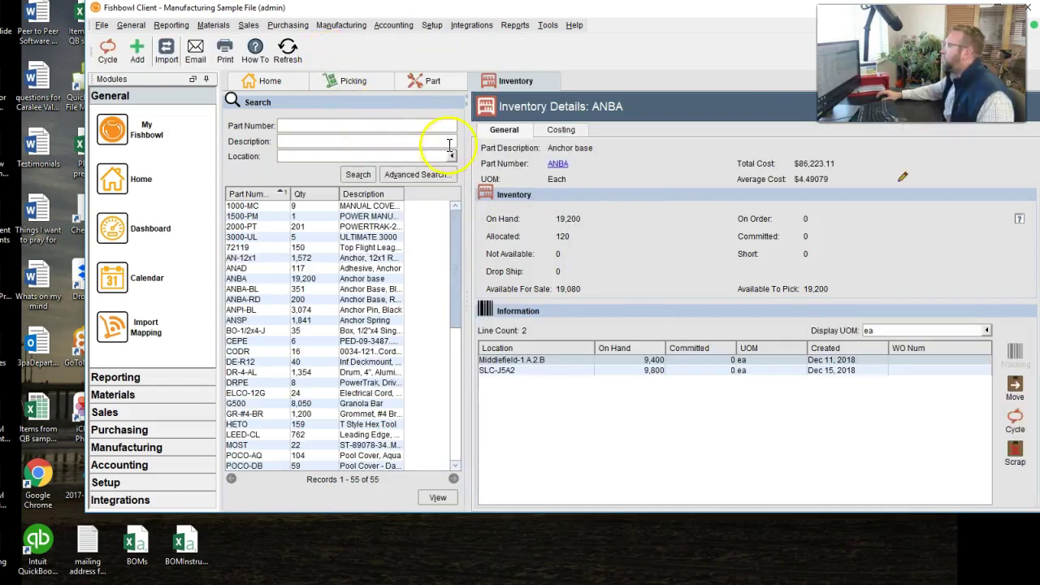
pyautogui.click(554, 131)
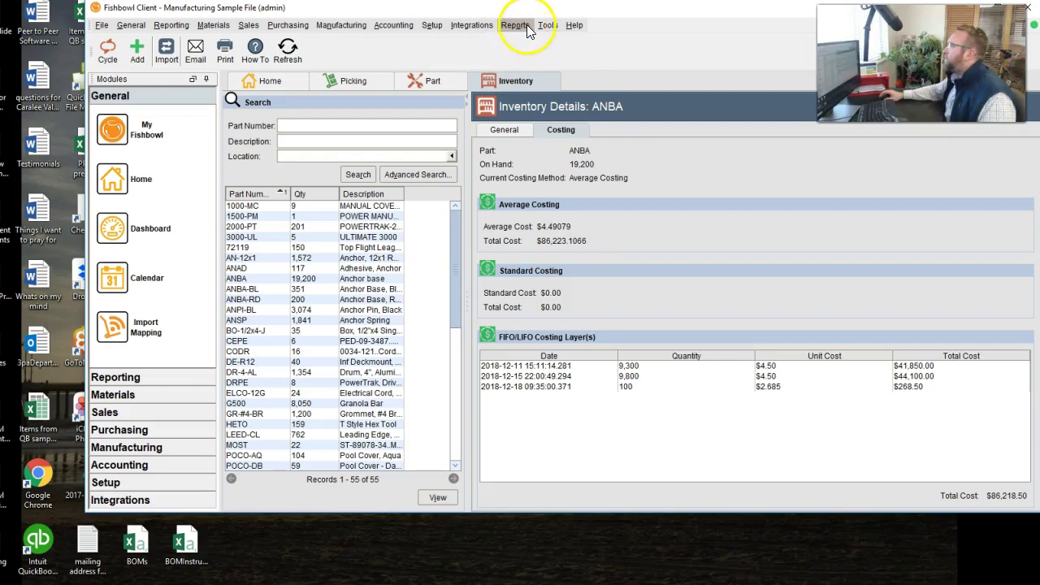
# Check the company's costing method in the Accounting Integration module options, leaving the options without changes.
pyautogui.click(387, 30)
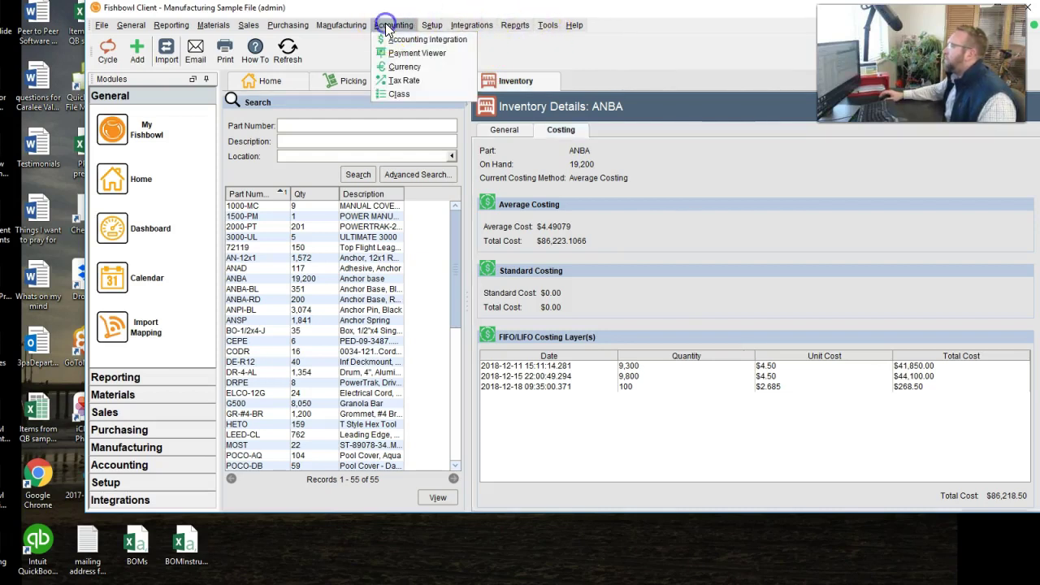
pyautogui.click(399, 37)
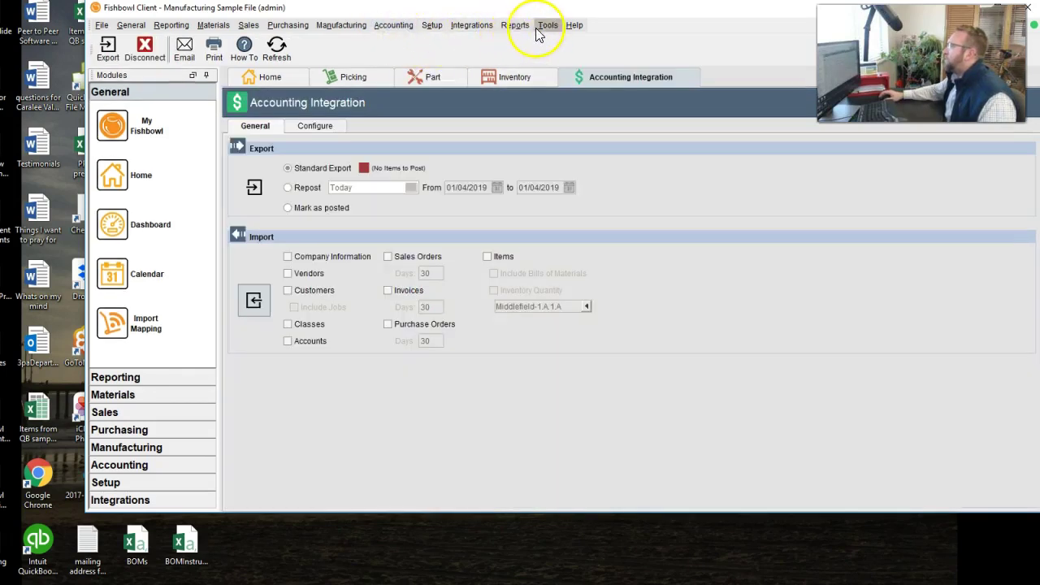
pyautogui.click(547, 25)
pyautogui.click(560, 41)
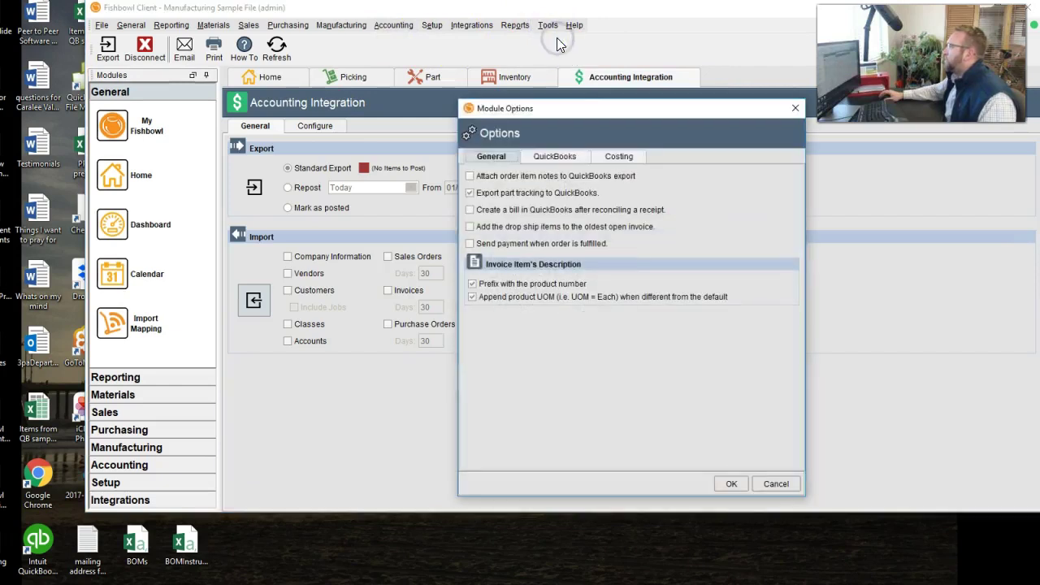
pyautogui.click(617, 156)
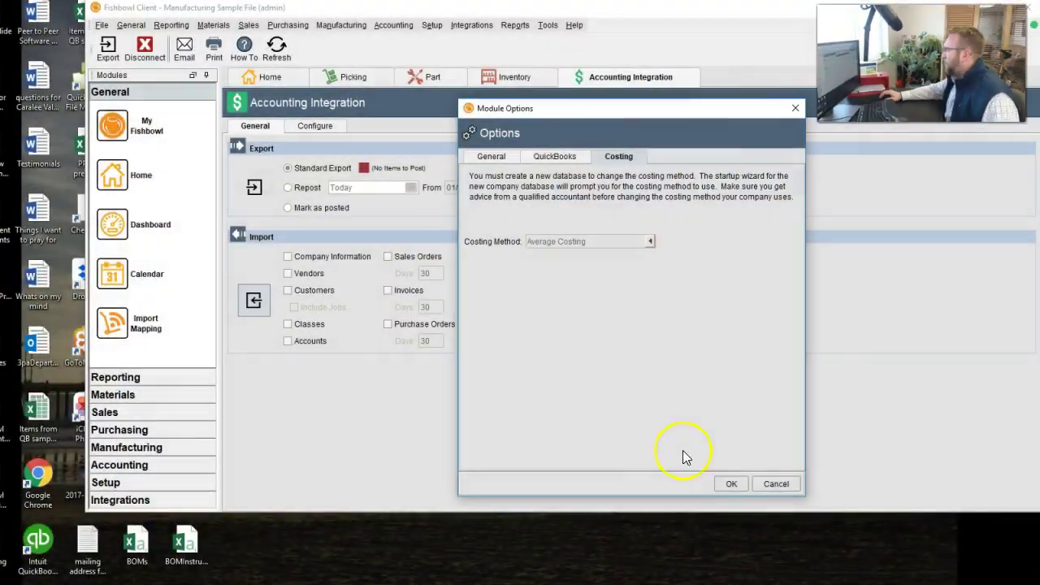
pyautogui.click(768, 484)
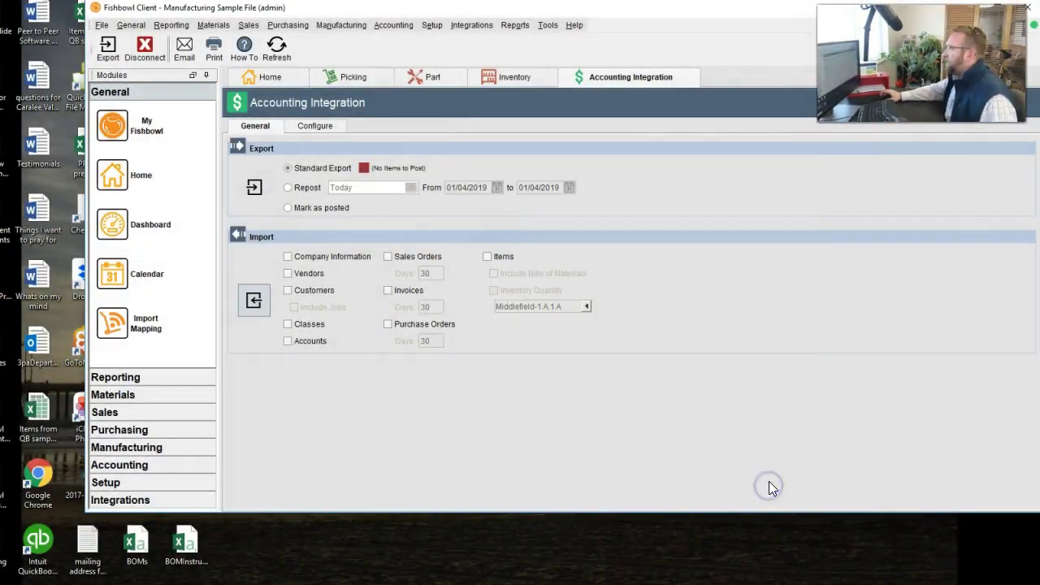
# Review the standard cost in ANBA's part details, the available part types and the average cost in its inventory record.
pyautogui.click(430, 78)
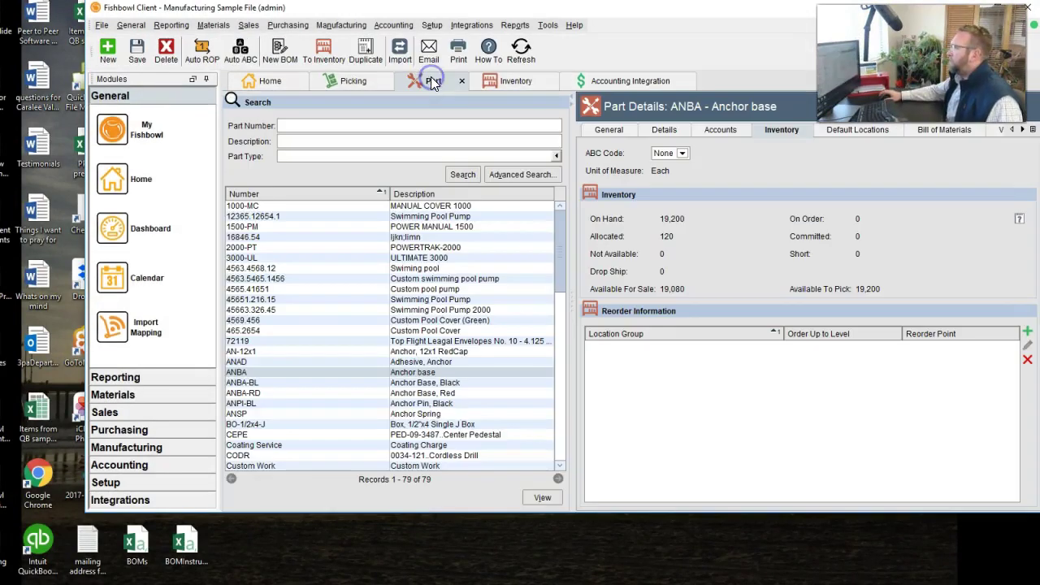
pyautogui.click(664, 132)
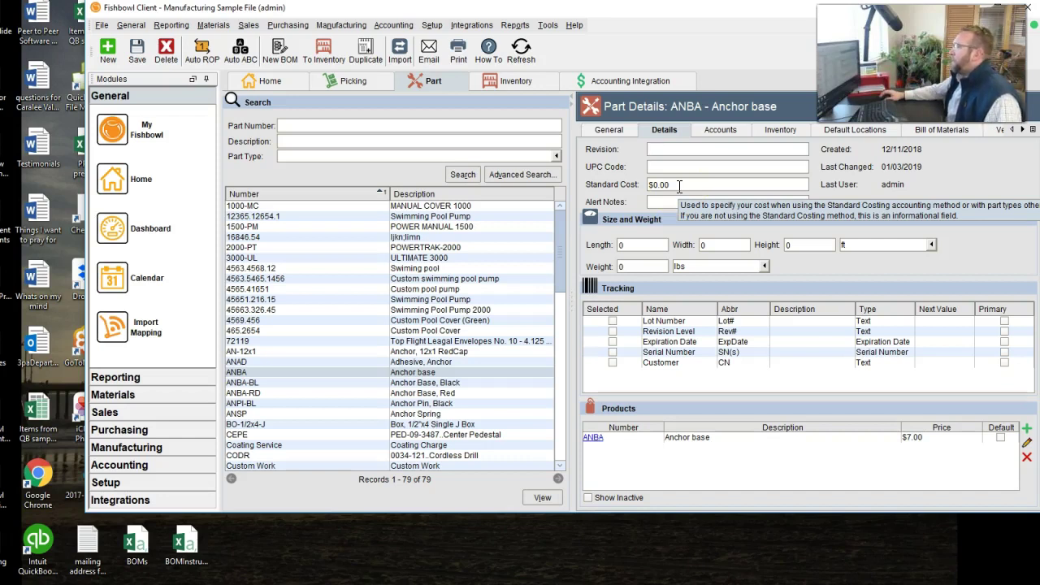
pyautogui.click(556, 156)
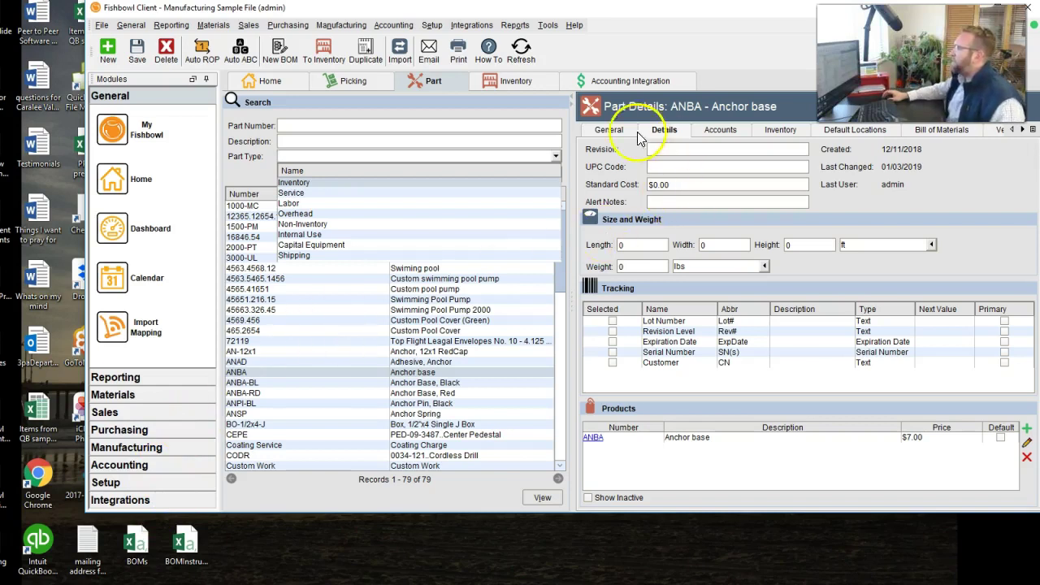
pyautogui.click(508, 82)
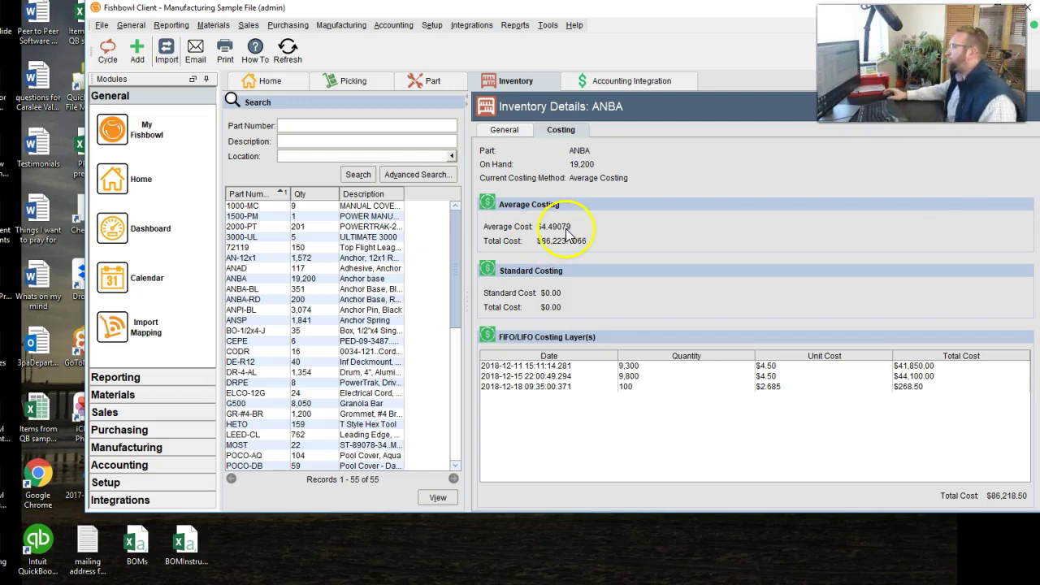
# Filter the part list to the Service type and open the details of the Coating Service part.
pyautogui.click(428, 80)
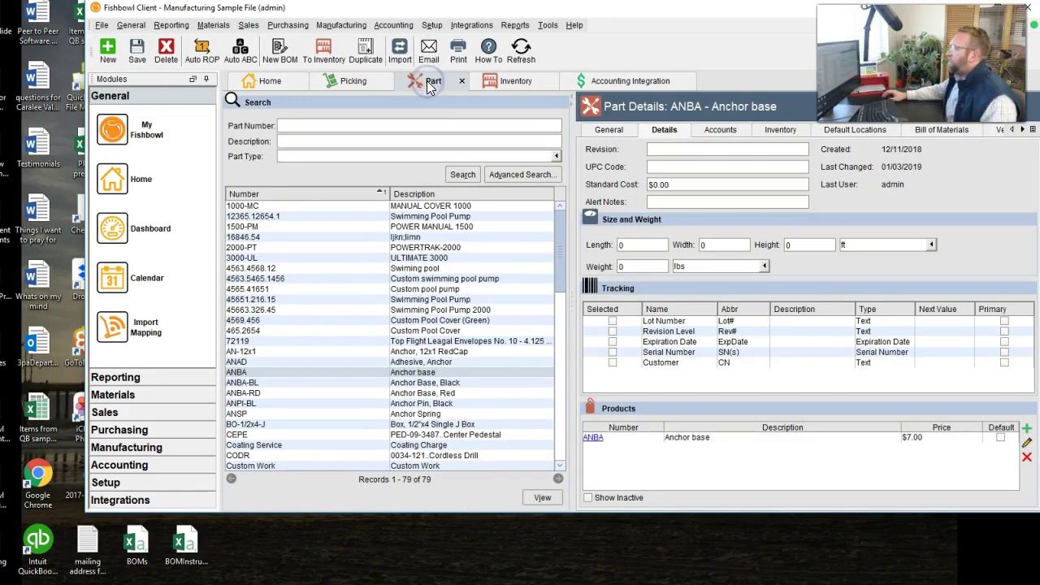
pyautogui.click(557, 157)
pyautogui.click(314, 193)
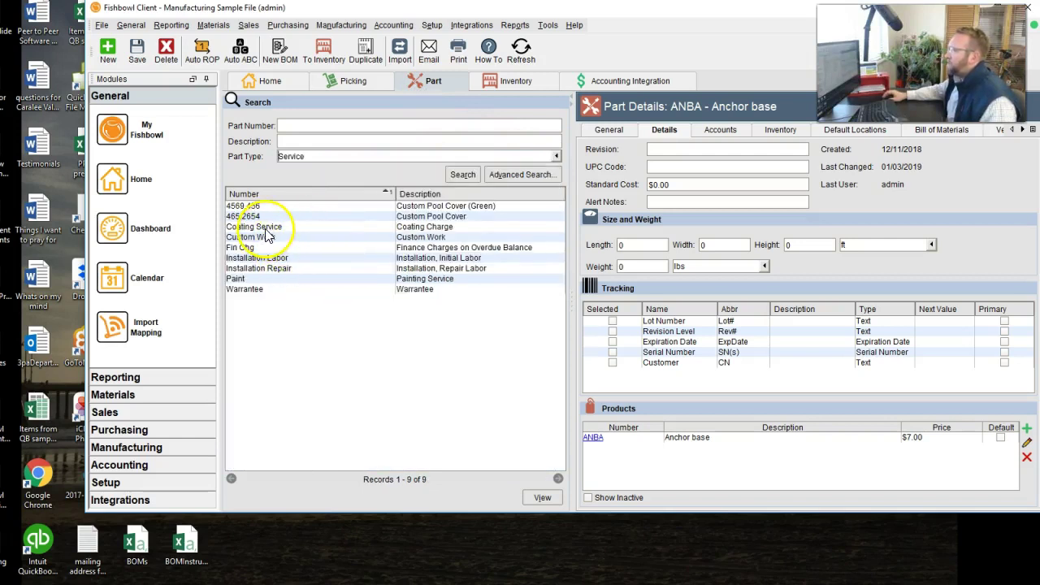
pyautogui.click(259, 227)
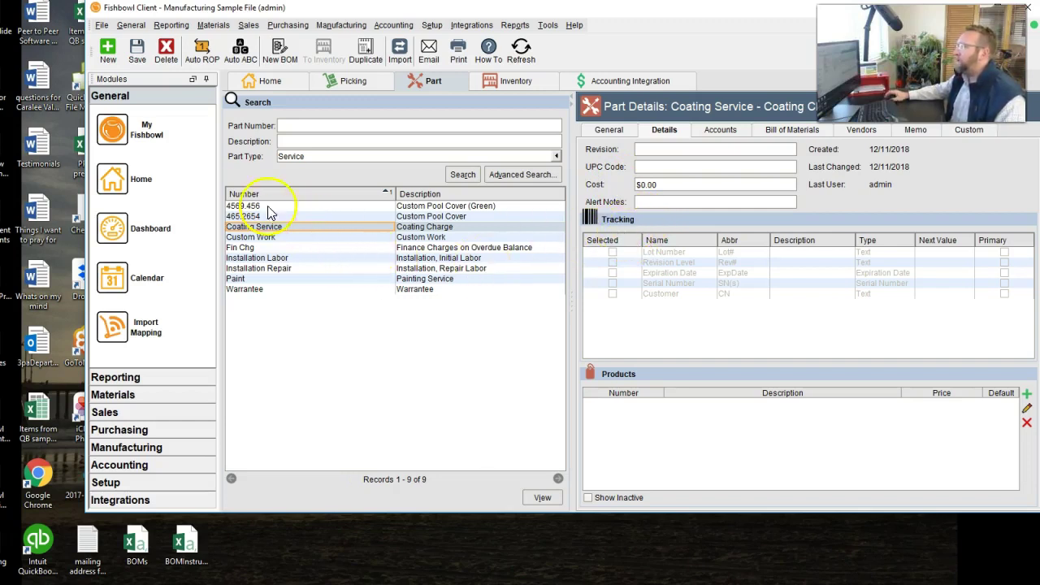
# Start a data export, search the export types for "cos" and choose Part Cost, continuing to the file specification.
pyautogui.click(100, 24)
pyautogui.click(115, 82)
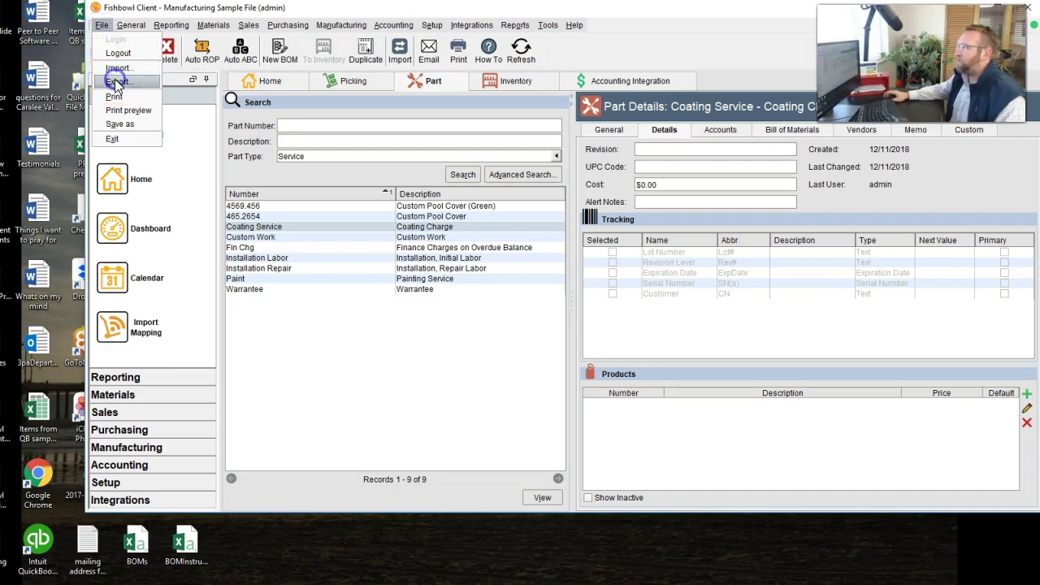
pyautogui.moveTo(512, 124); pyautogui.dragTo(363, 31)
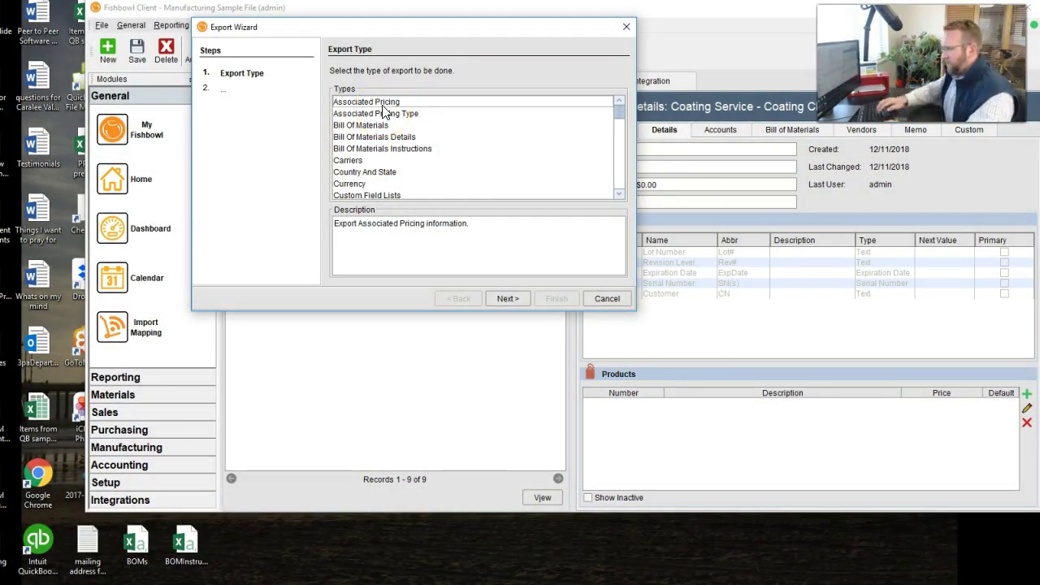
pyautogui.write('cos')
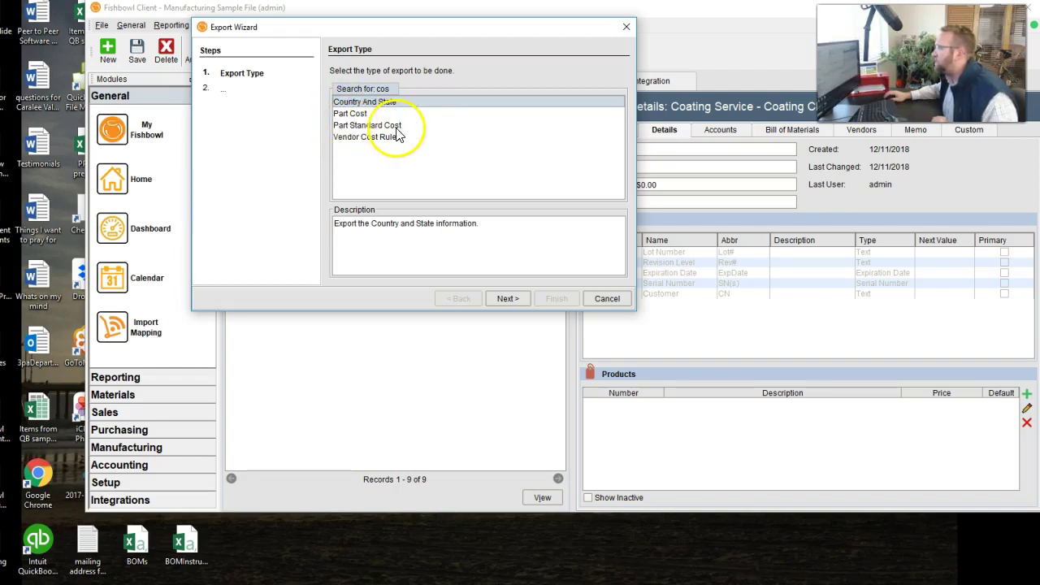
pyautogui.click(347, 115)
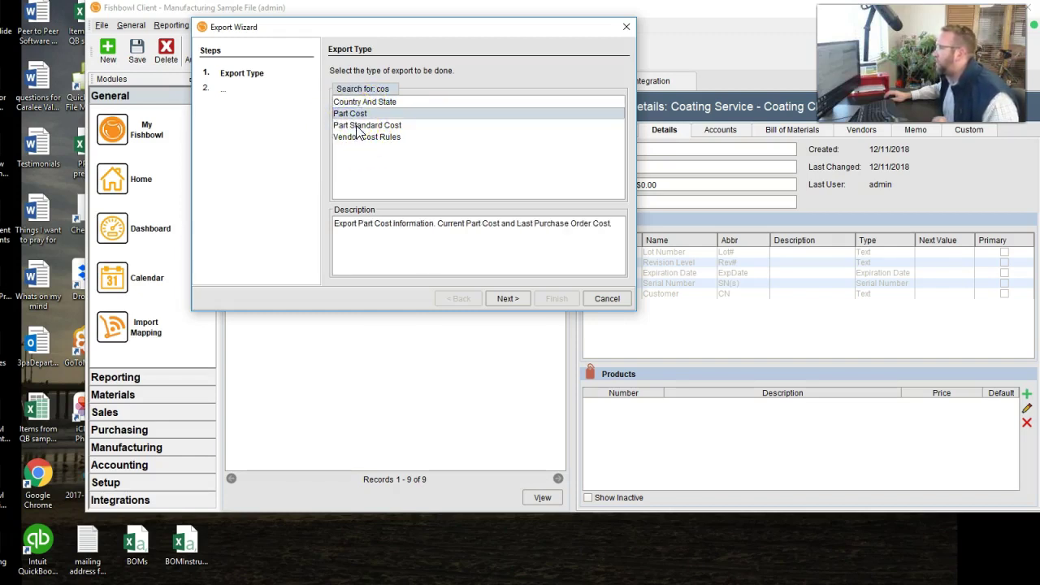
pyautogui.click(356, 126)
pyautogui.click(351, 114)
pyautogui.click(356, 126)
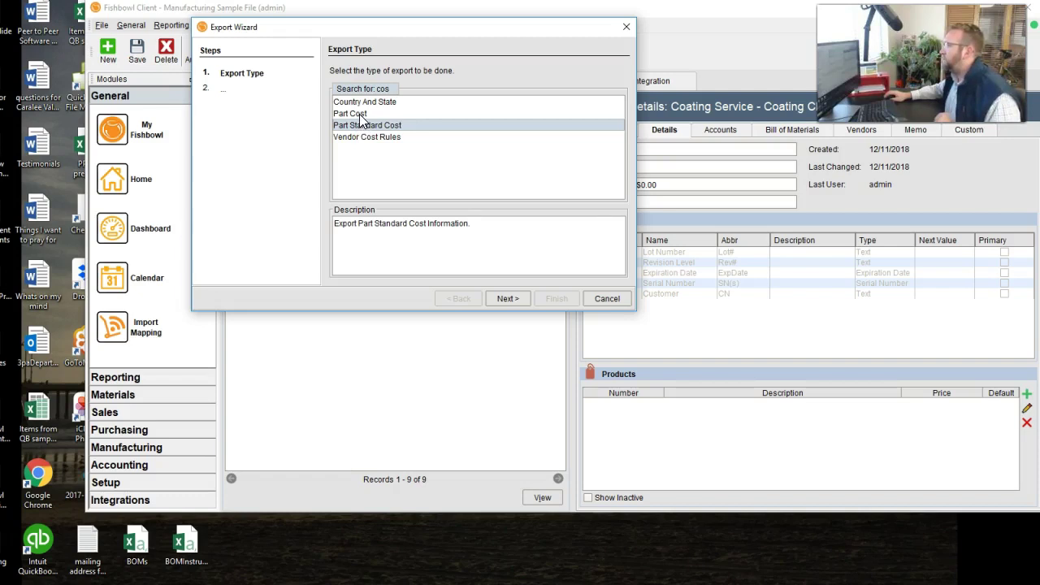
pyautogui.click(360, 116)
pyautogui.click(495, 299)
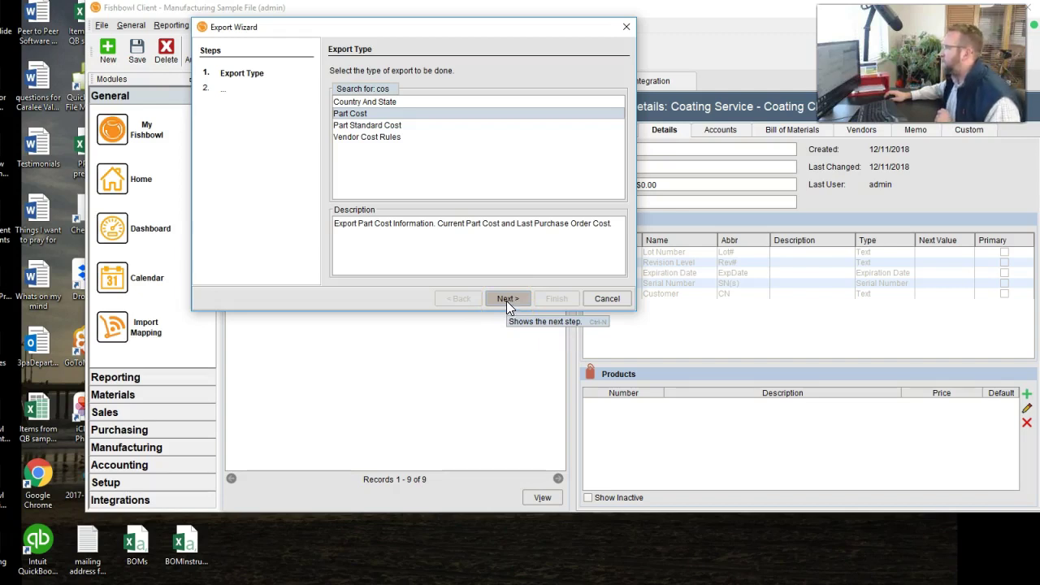
pyautogui.click(506, 299)
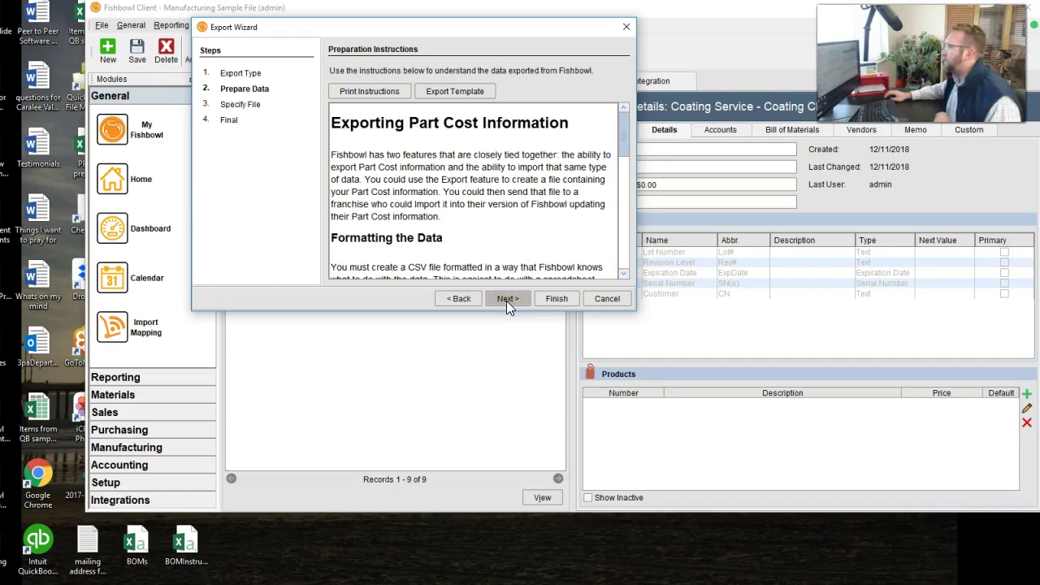
pyautogui.click(506, 299)
# Set the export destination to PartCost.csv on the Desktop.
pyautogui.click(551, 96)
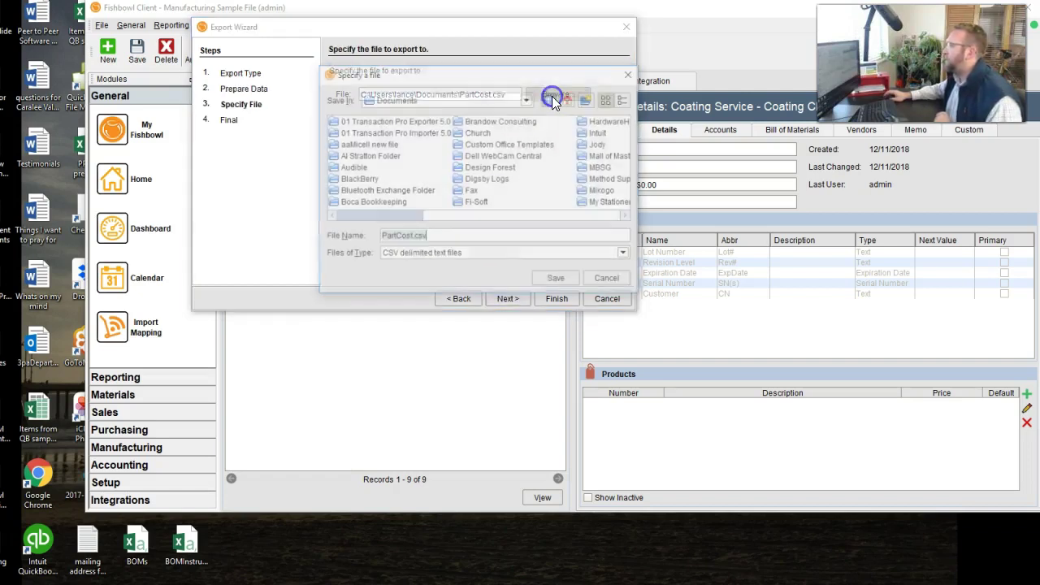
pyautogui.click(527, 98)
pyautogui.moveTo(533, 162); pyautogui.dragTo(533, 118)
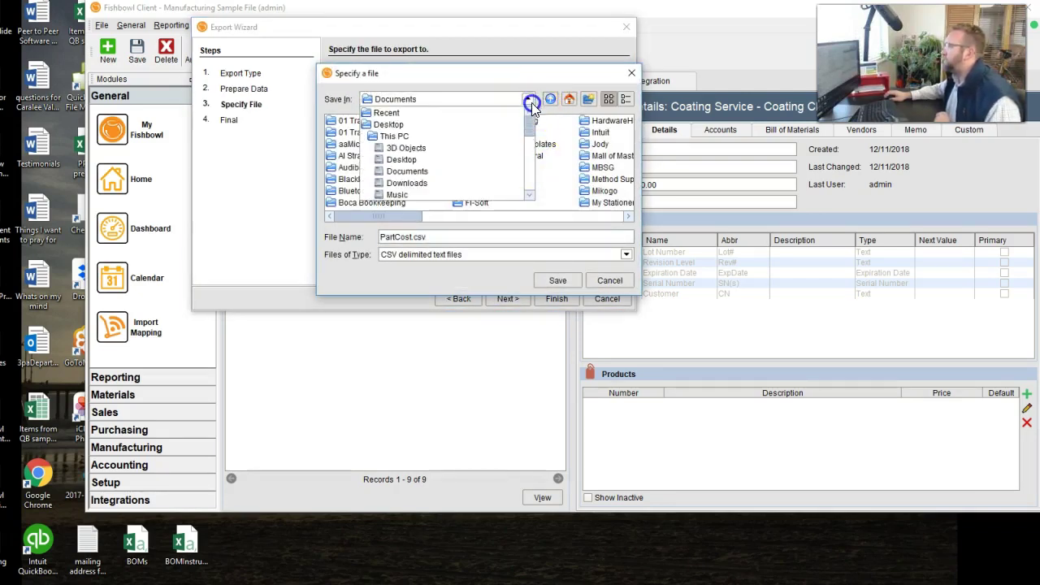
pyautogui.click(396, 125)
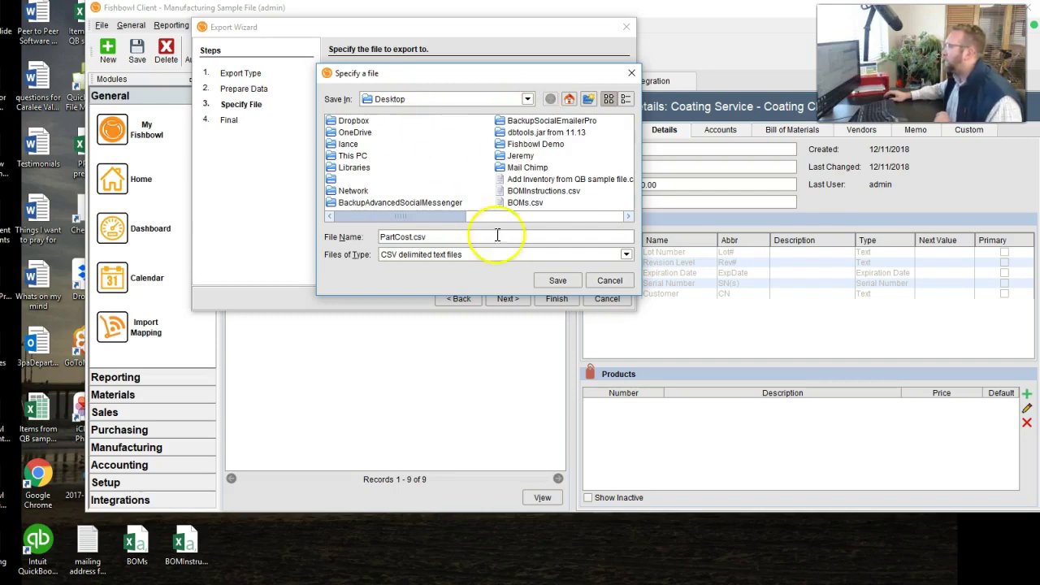
pyautogui.click(553, 280)
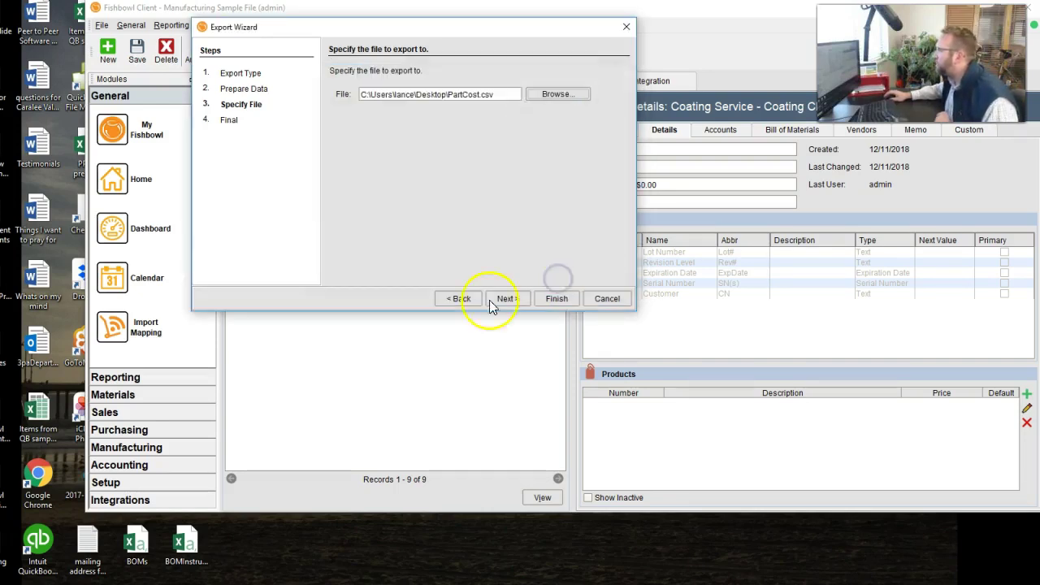
# Run the part cost export, open the exported file in Excel and fit its window on the screen.
pyautogui.click(505, 299)
pyautogui.click(550, 296)
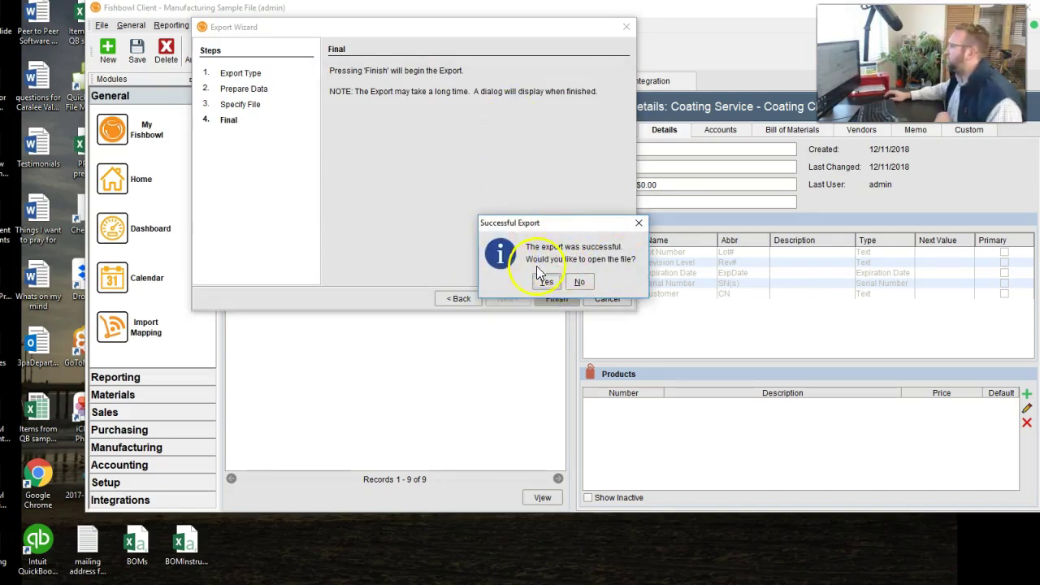
pyautogui.click(546, 282)
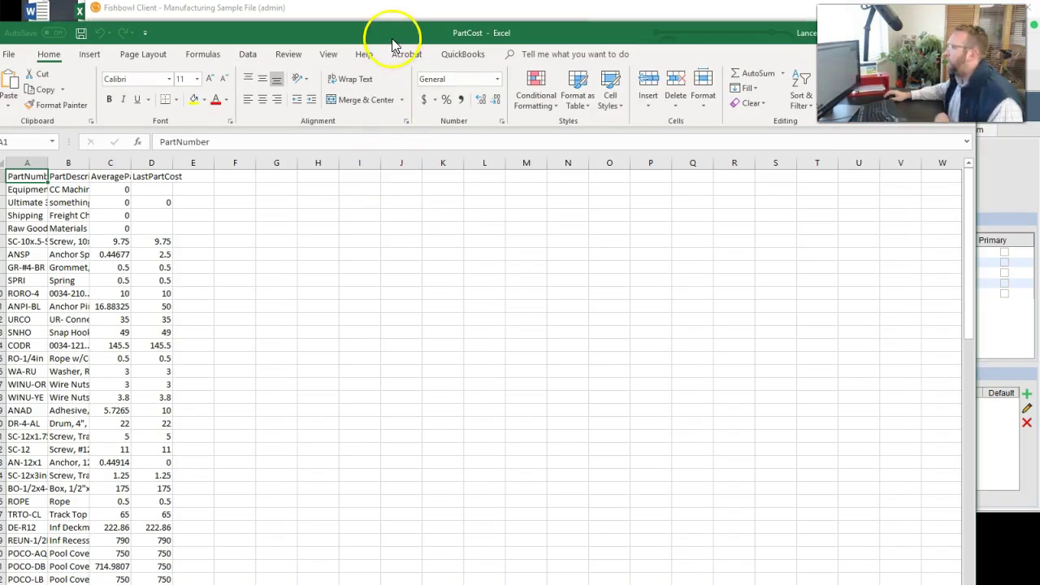
pyautogui.moveTo(383, 35); pyautogui.dragTo(430, 25)
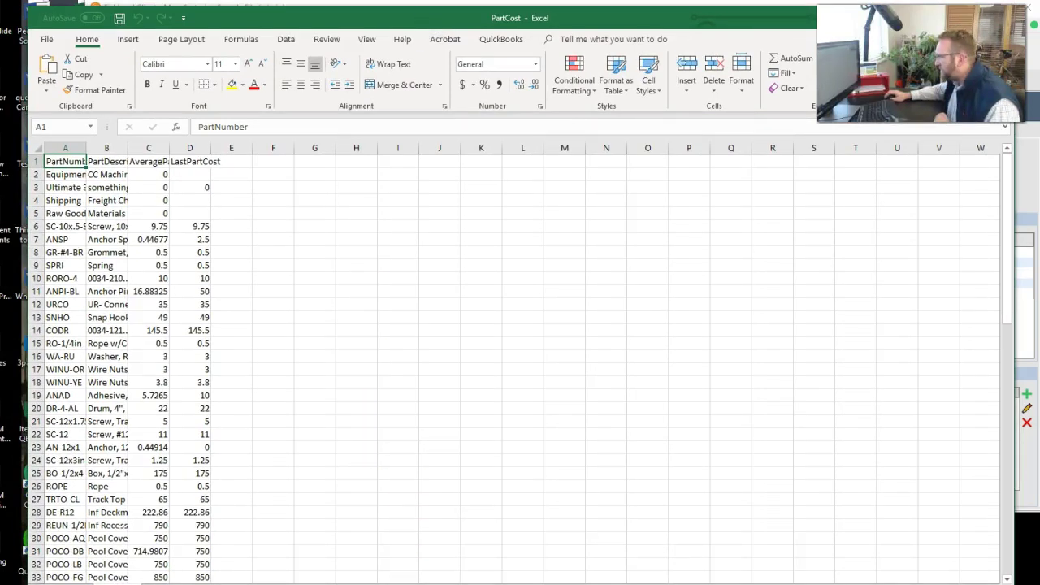
pyautogui.moveTo(459, 584); pyautogui.dragTo(459, 570)
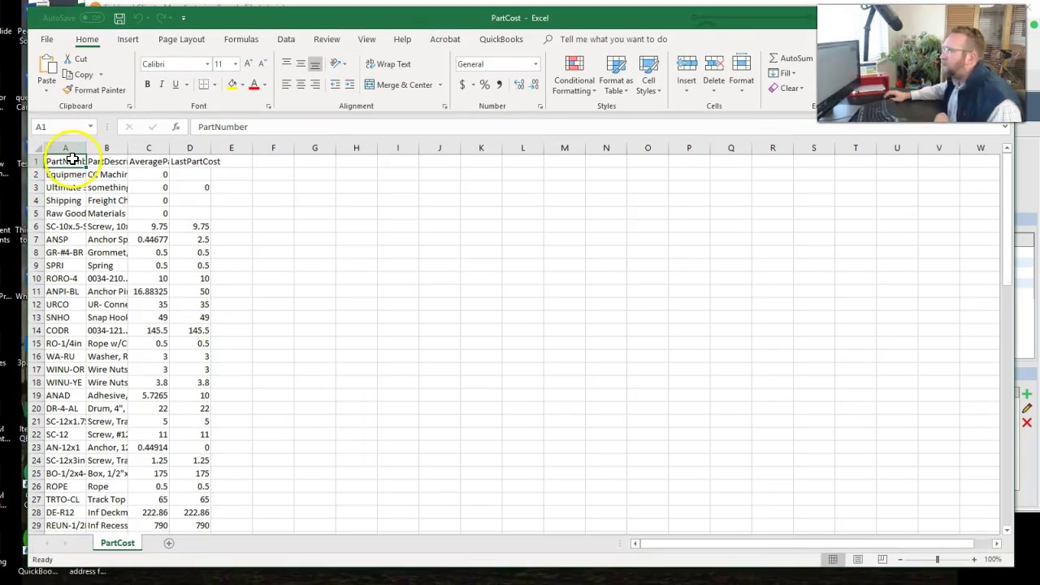
# Widen the PartNumber, AveragePartCost and LastPartCost columns so their headings and values fit.
pyautogui.moveTo(87, 147); pyautogui.dragTo(128, 148)
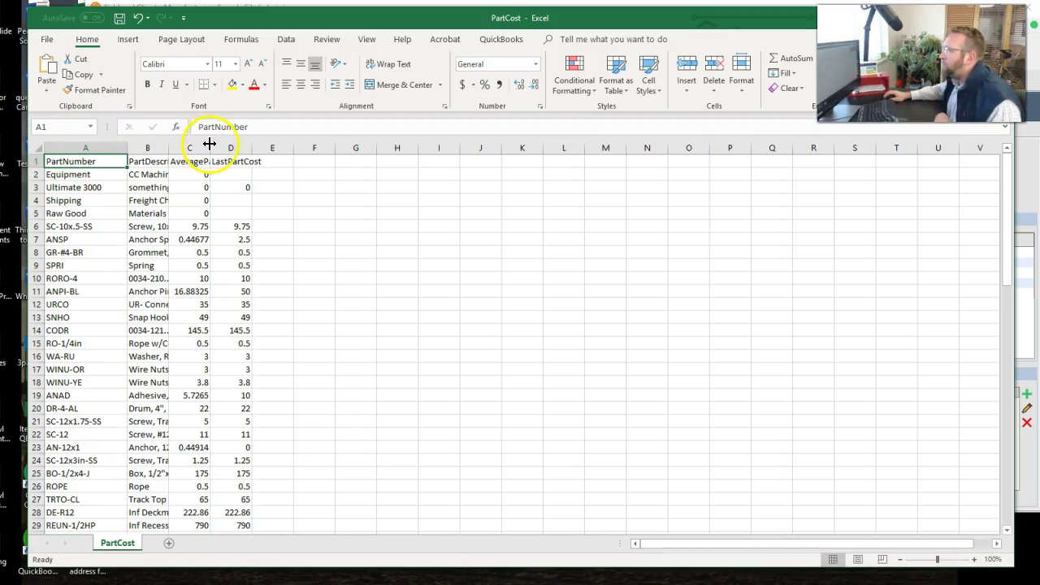
pyautogui.moveTo(210, 147); pyautogui.dragTo(366, 147)
pyautogui.click(302, 146)
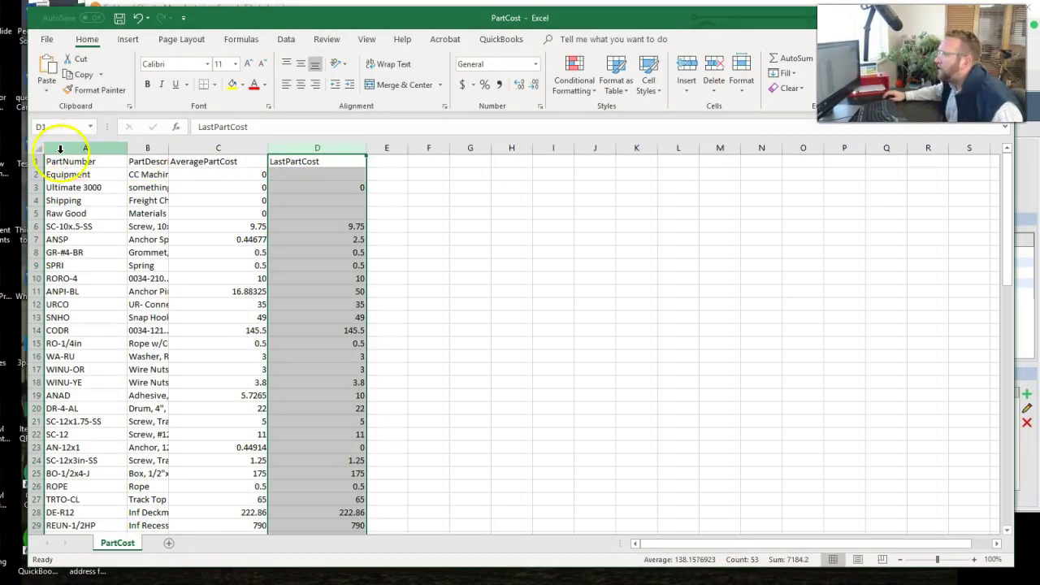
# Select the whole PartCost sheet and add filters to its header row.
pyautogui.click(36, 150)
pyautogui.click(286, 40)
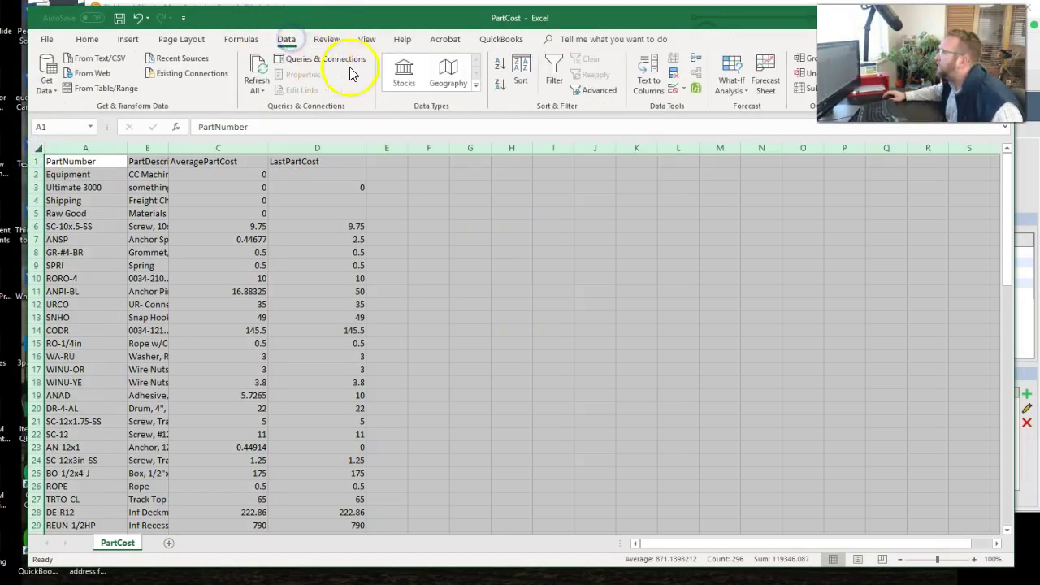
pyautogui.click(554, 73)
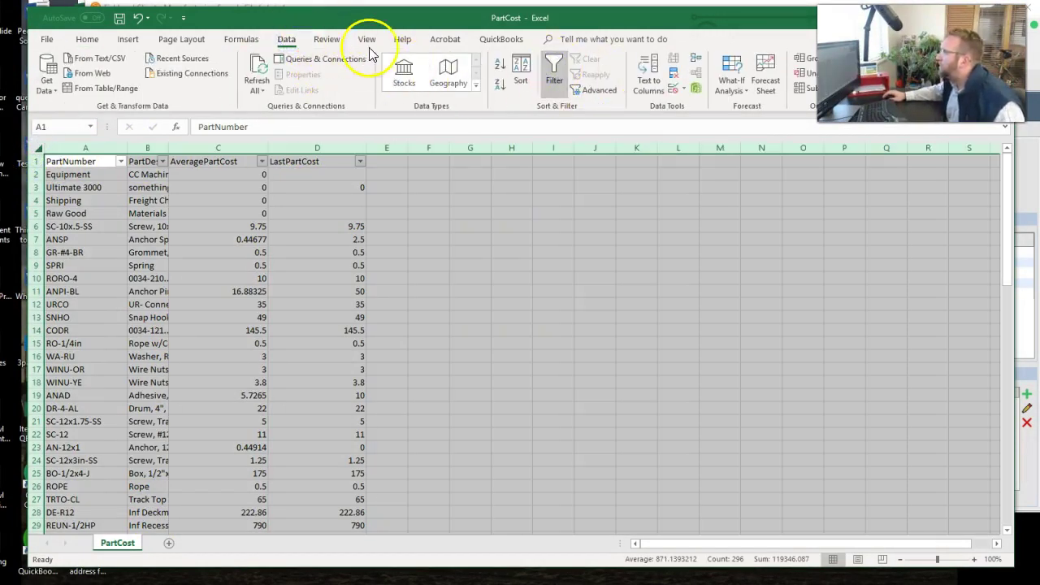
# Freeze the panes at cell B2 to keep the header row and the PartNumber column in view.
pyautogui.click(148, 174)
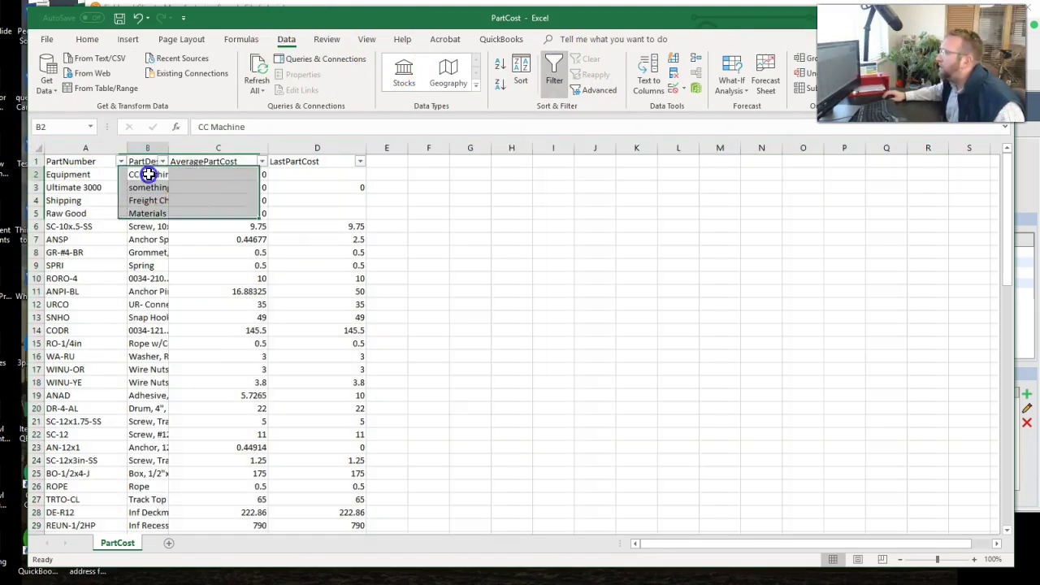
pyautogui.click(366, 39)
pyautogui.click(465, 82)
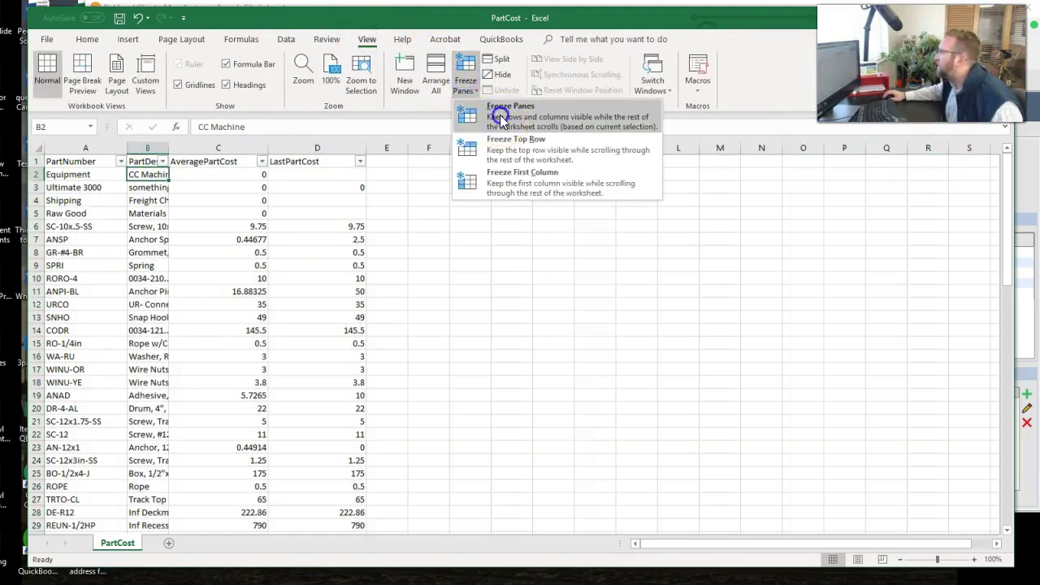
pyautogui.click(499, 116)
pyautogui.click(439, 274)
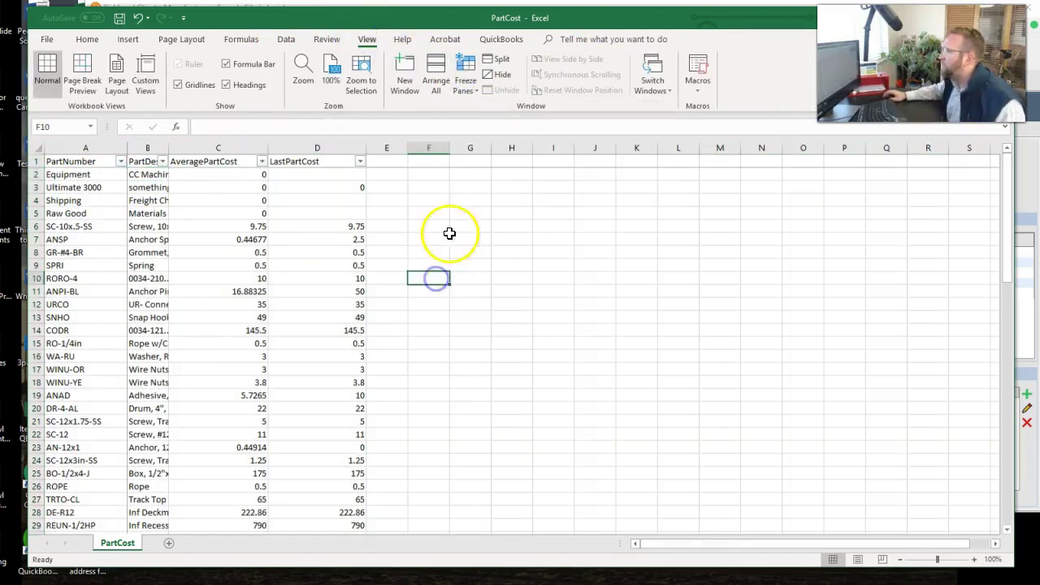
# Sort the parts by AveragePartCost from smallest to largest and widen the PartDescription column.
pyautogui.click(261, 161)
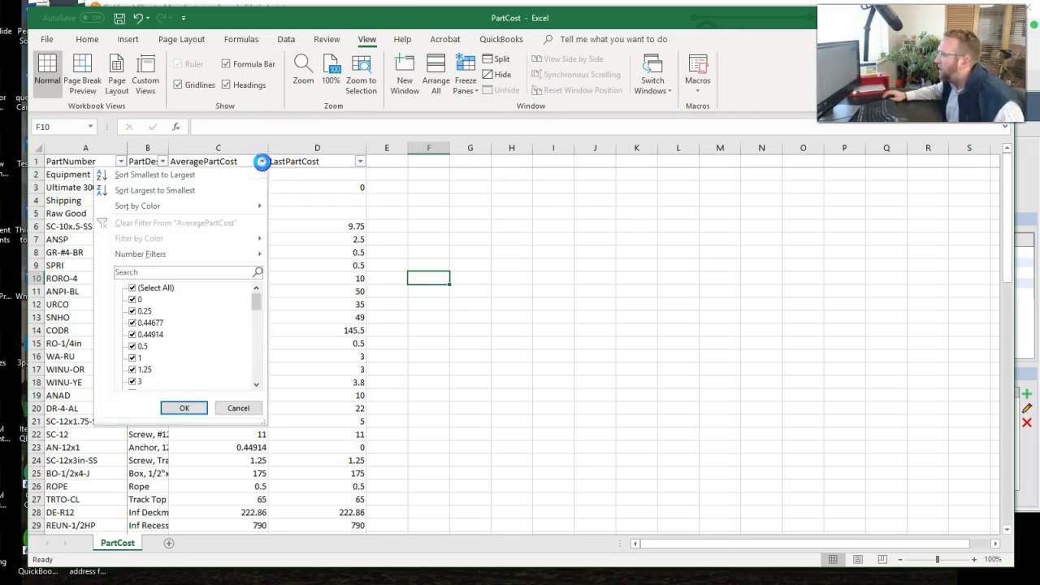
pyautogui.click(184, 175)
pyautogui.moveTo(235, 174); pyautogui.dragTo(230, 415)
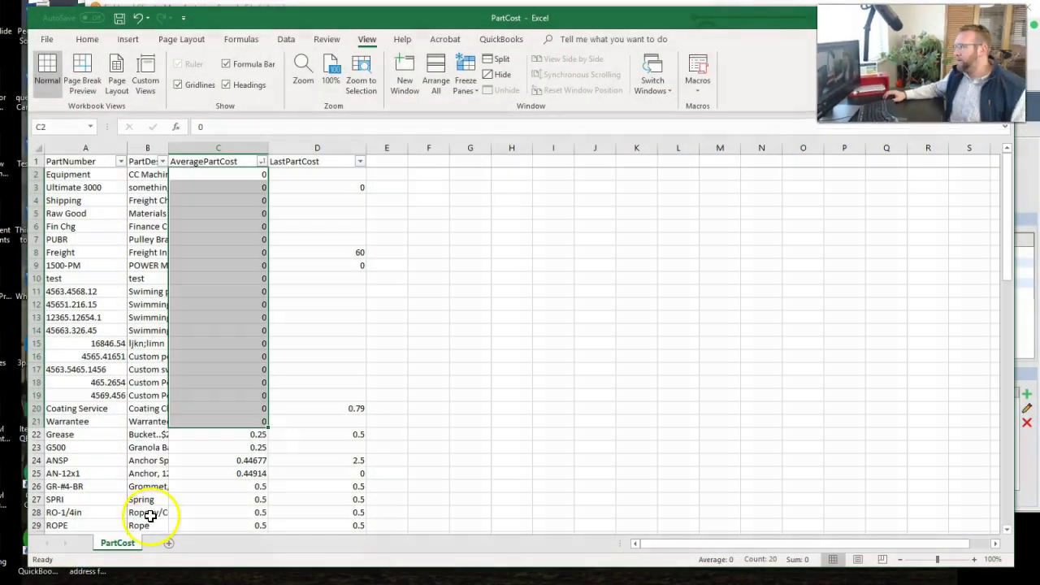
pyautogui.click(234, 174)
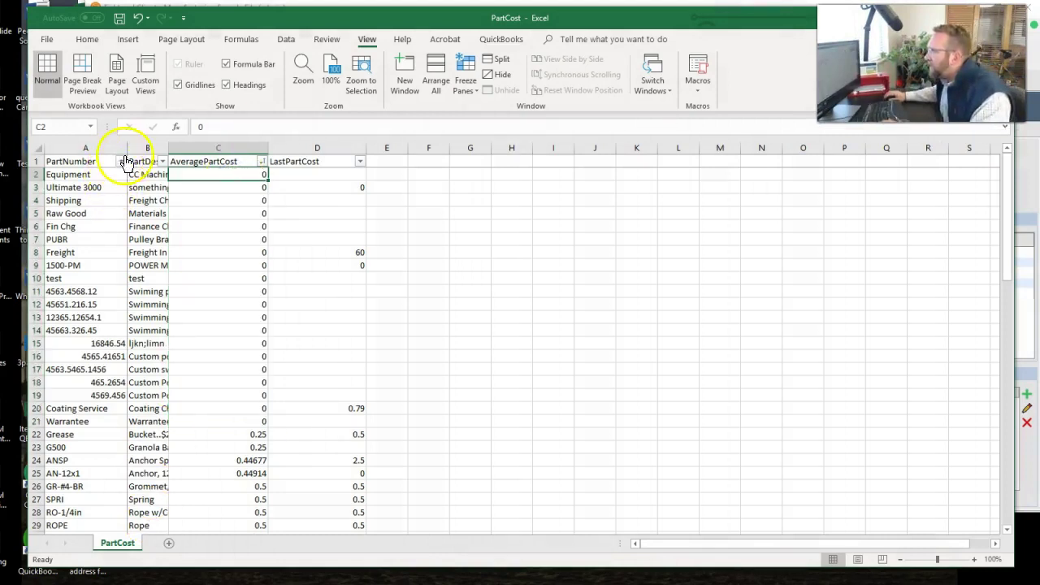
pyautogui.moveTo(167, 148); pyautogui.dragTo(241, 148)
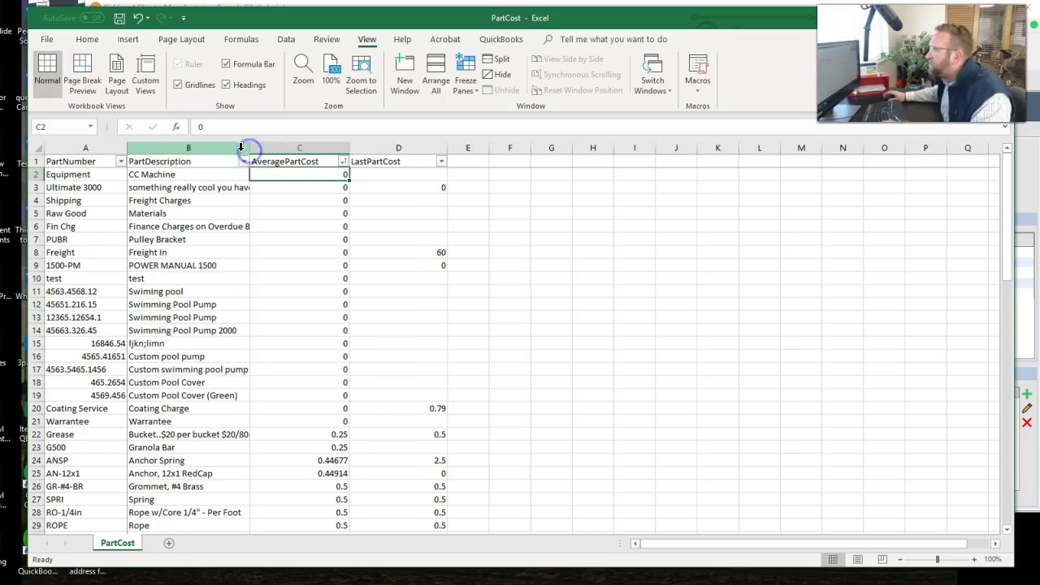
# Set the AveragePartCost of the Equipment part in row 2 to 50000.
pyautogui.click(338, 177)
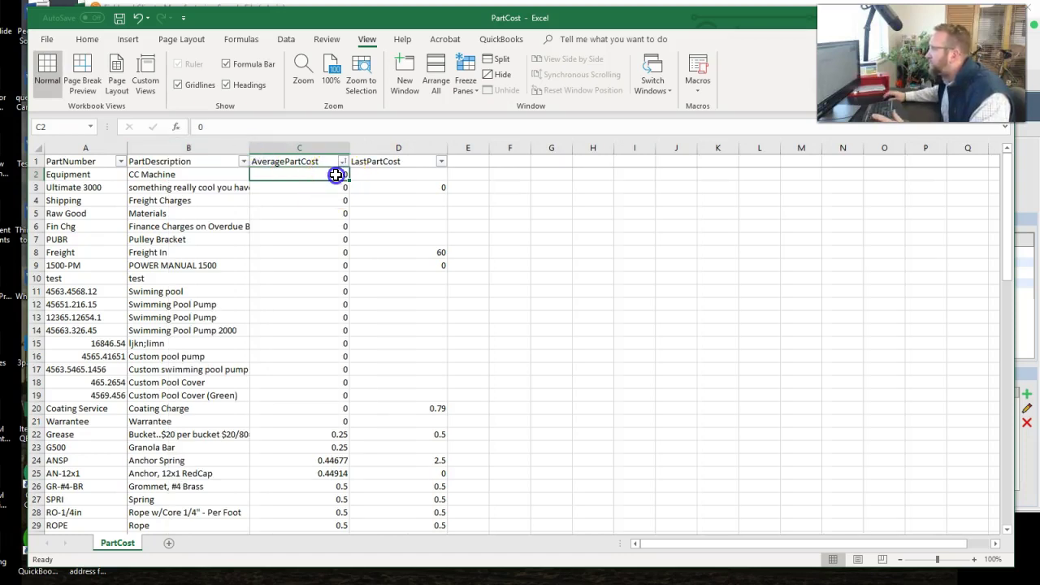
pyautogui.write('50000')
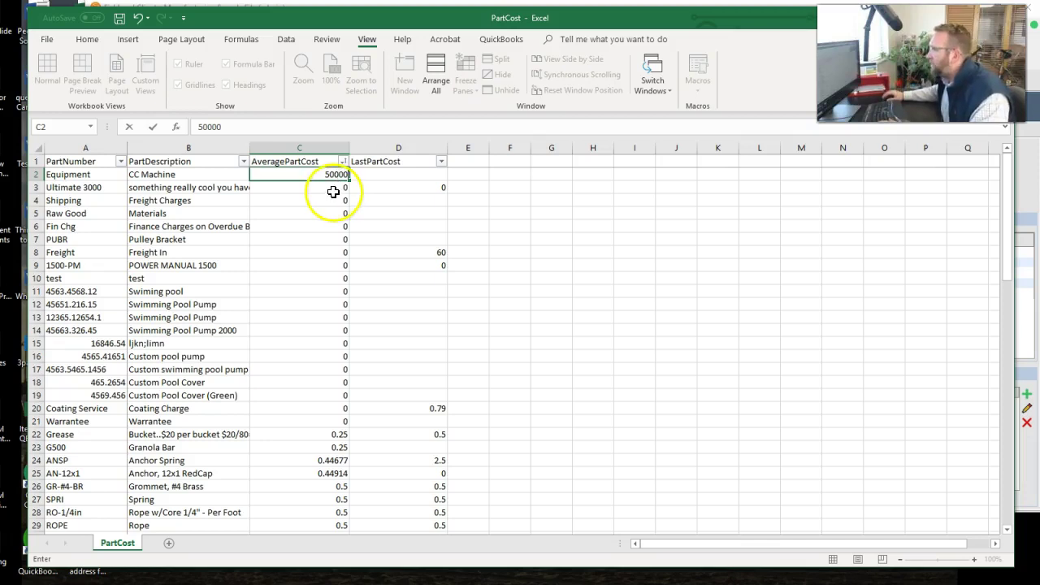
pyautogui.click(333, 191)
pyautogui.click(328, 203)
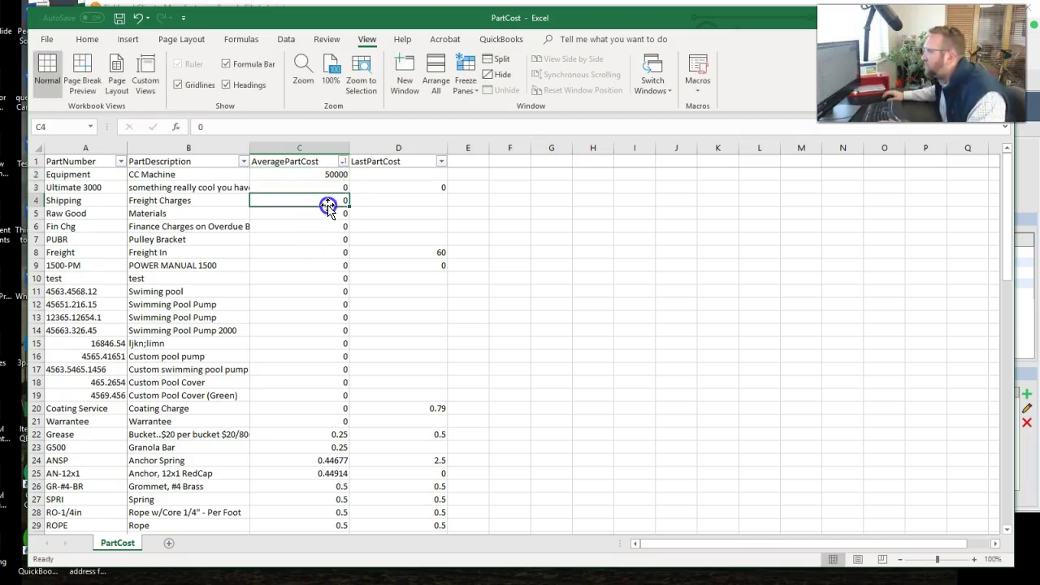
# Switch to Fishbowl, clear the Part Type filter and look up the part number "shipping" to view the Shipping part's general details.
pyautogui.click(35, 200)
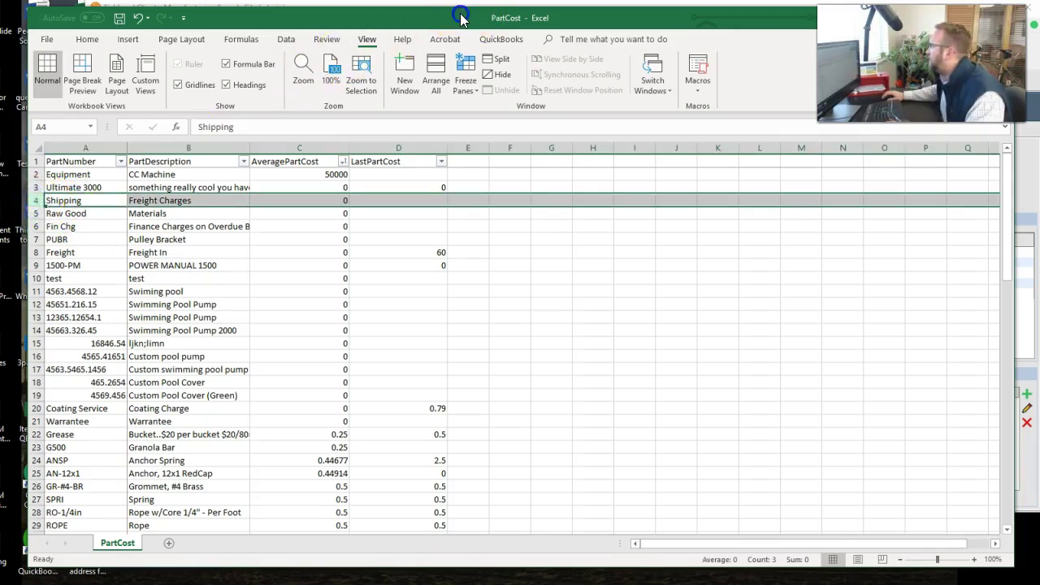
pyautogui.moveTo(460, 18); pyautogui.dragTo(461, 25)
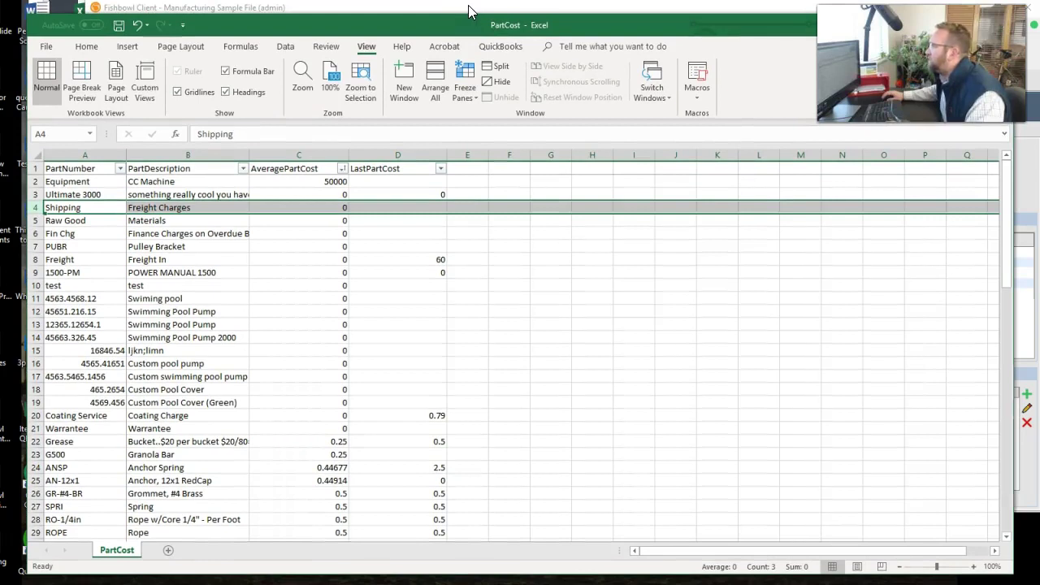
pyautogui.click(469, 5)
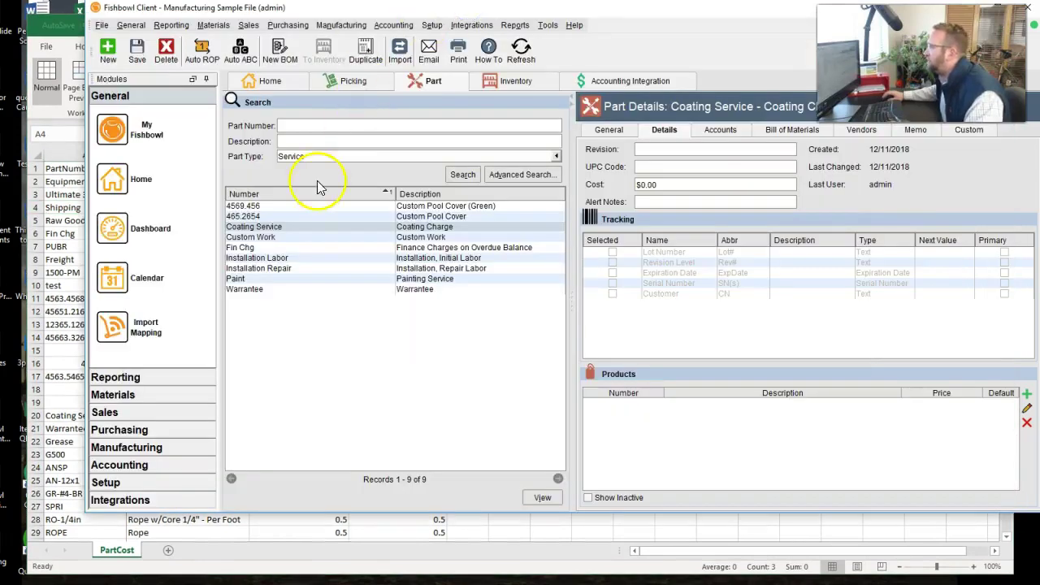
pyautogui.click(556, 158)
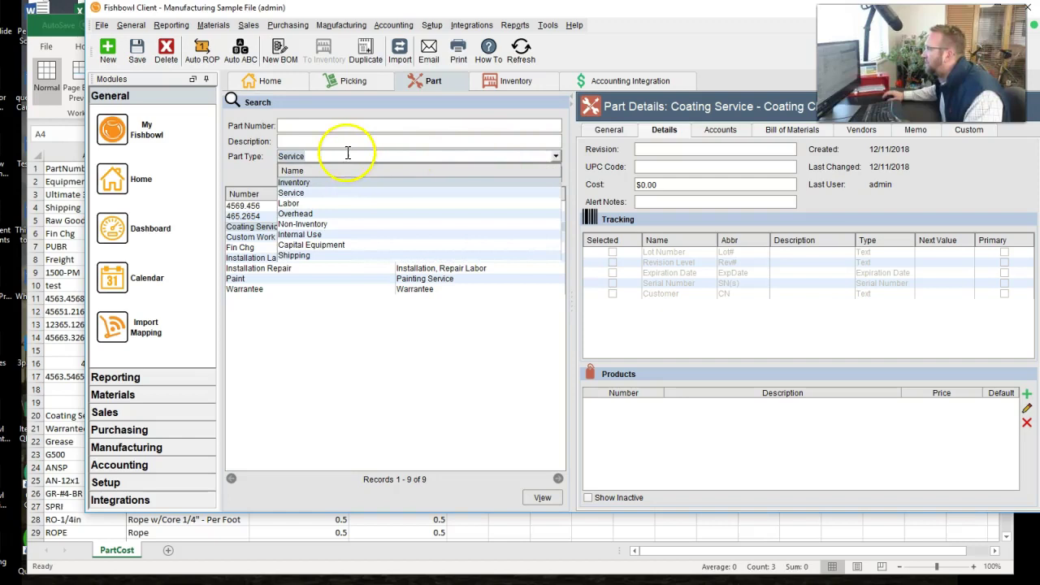
pyautogui.press('BackSpace')
pyautogui.press('BackSpace')
pyautogui.press('BackSpace')
pyautogui.press('BackSpace')
pyautogui.press('BackSpace')
pyautogui.press('BackSpace')
pyautogui.press('BackSpace')
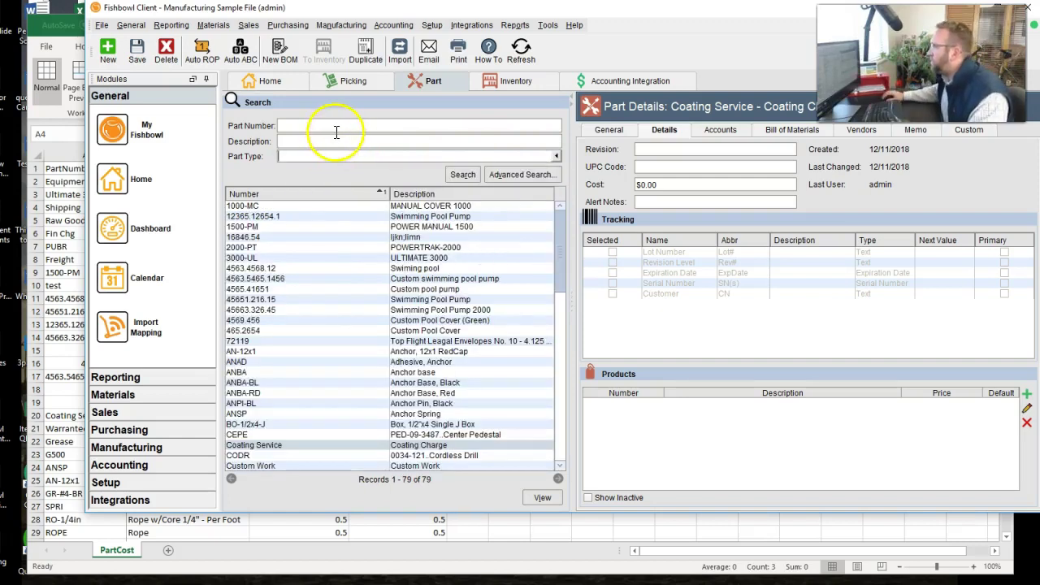
pyautogui.write('shipping')
pyautogui.click(415, 208)
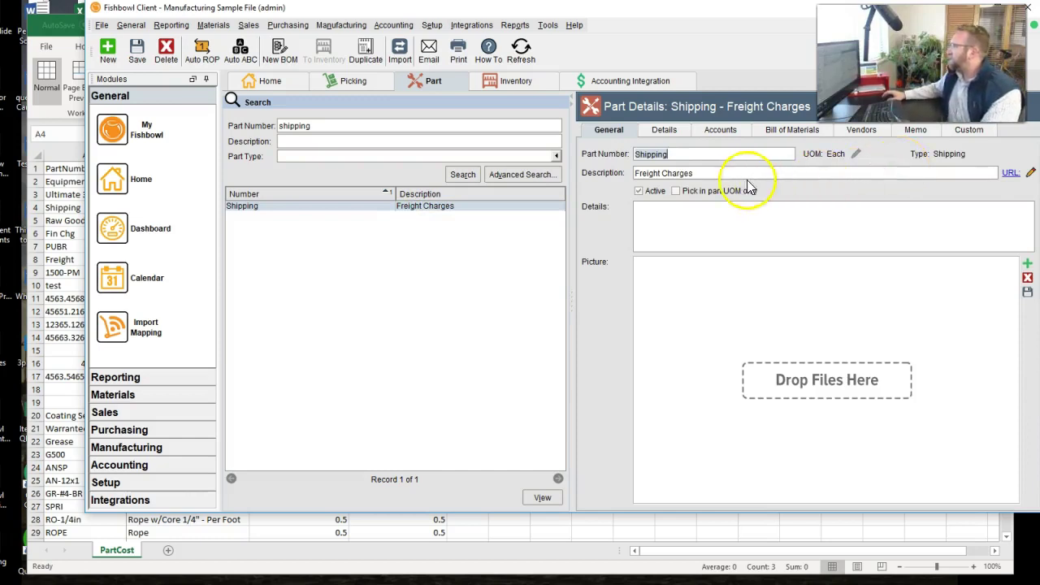
# Return to the PartCost sheet in Excel and clear the AveragePartCost of the Equipment part.
pyautogui.click(56, 195)
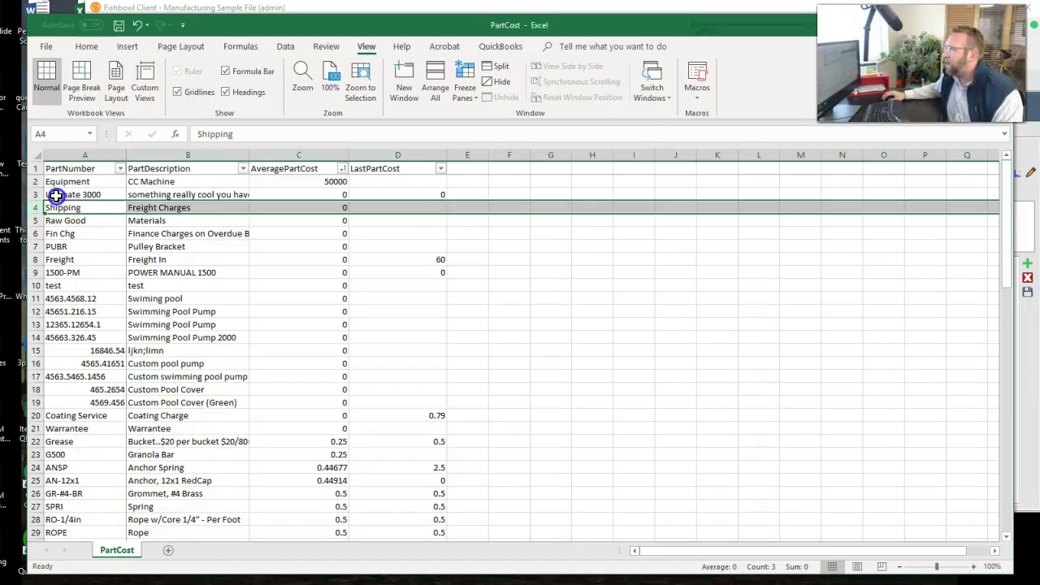
pyautogui.click(326, 181)
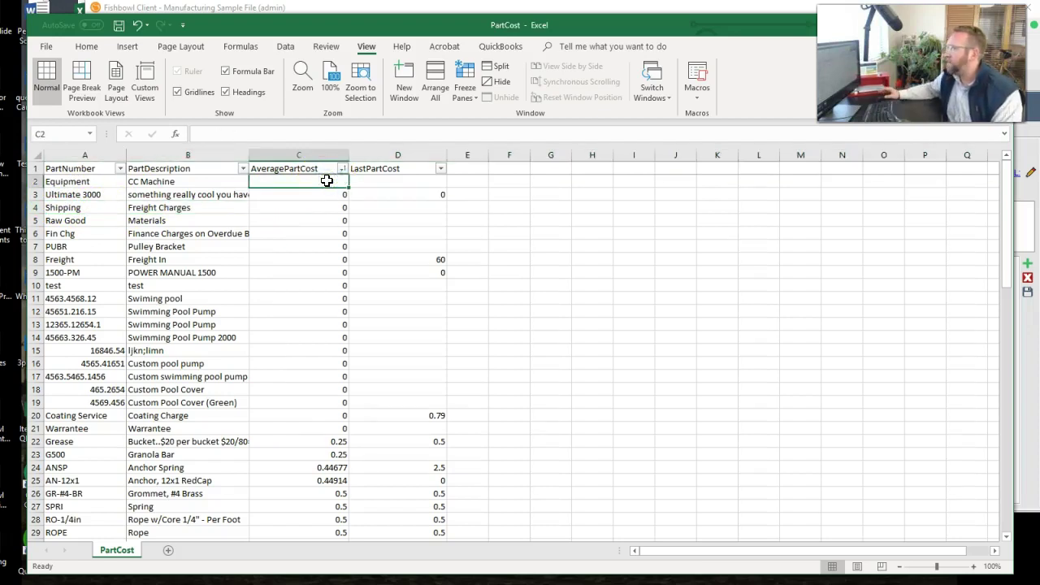
# Review the Shipping, Raw Good and Freight rows and the costs of the parts further down the list.
pyautogui.click(31, 207)
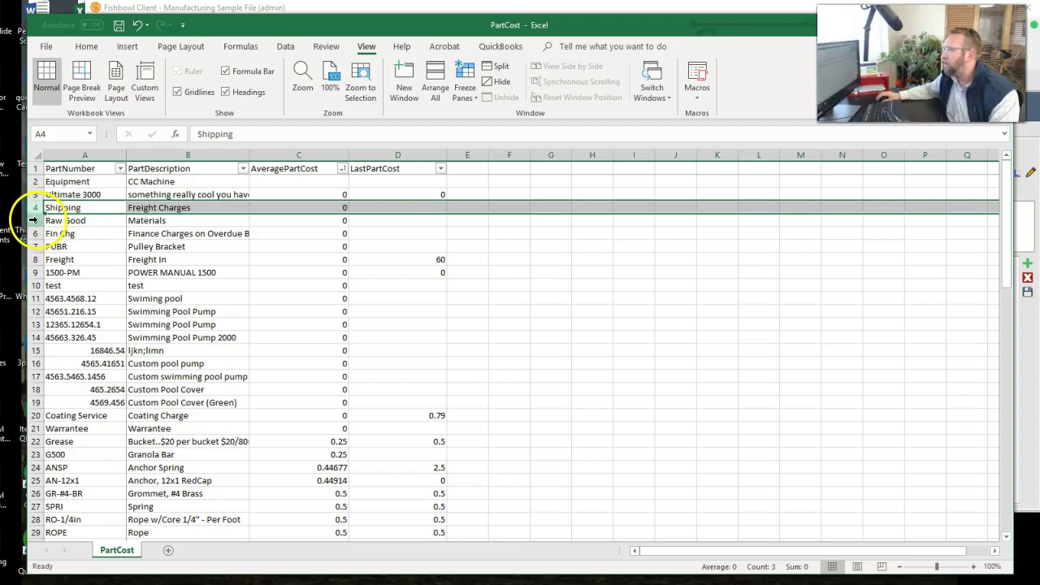
pyautogui.click(31, 221)
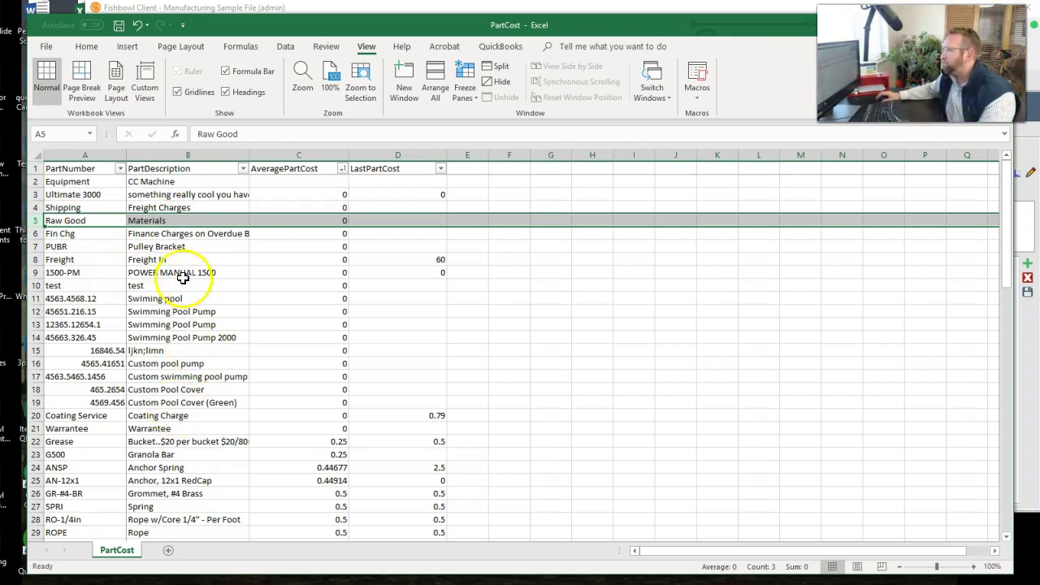
pyautogui.click(30, 260)
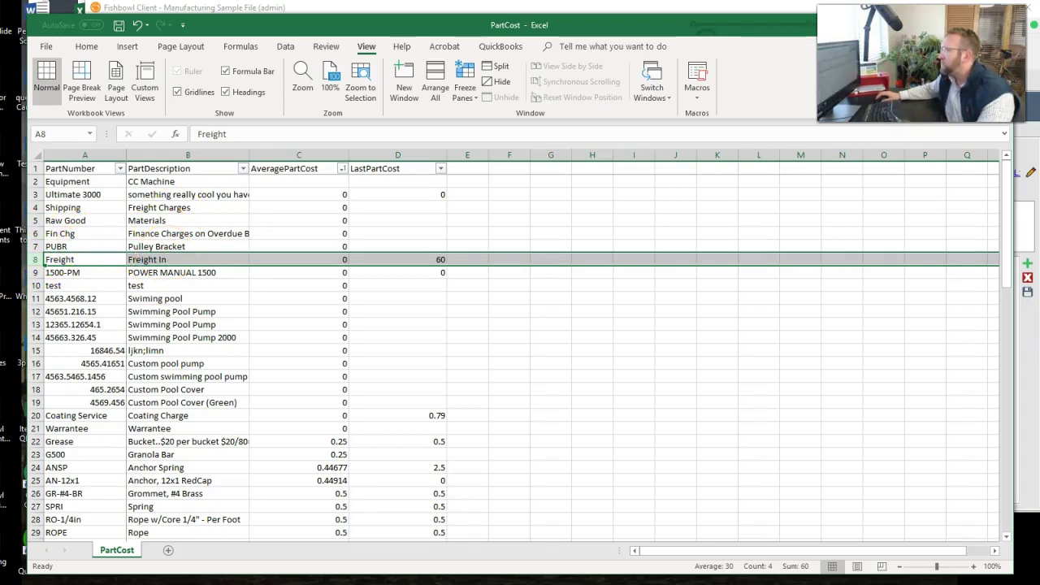
pyautogui.scroll(-2, 285, 363)
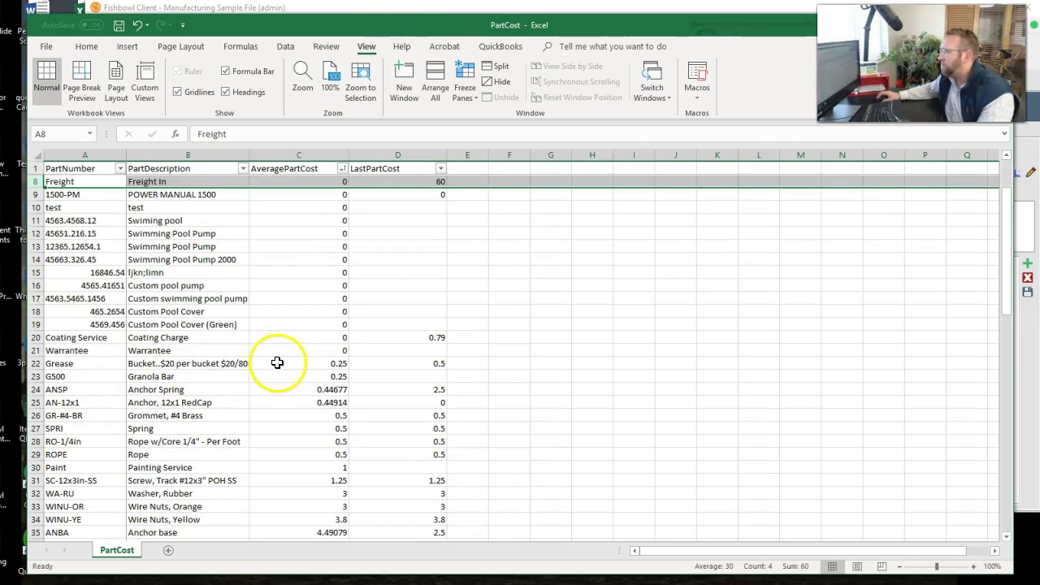
pyautogui.scroll(-4, 274, 363)
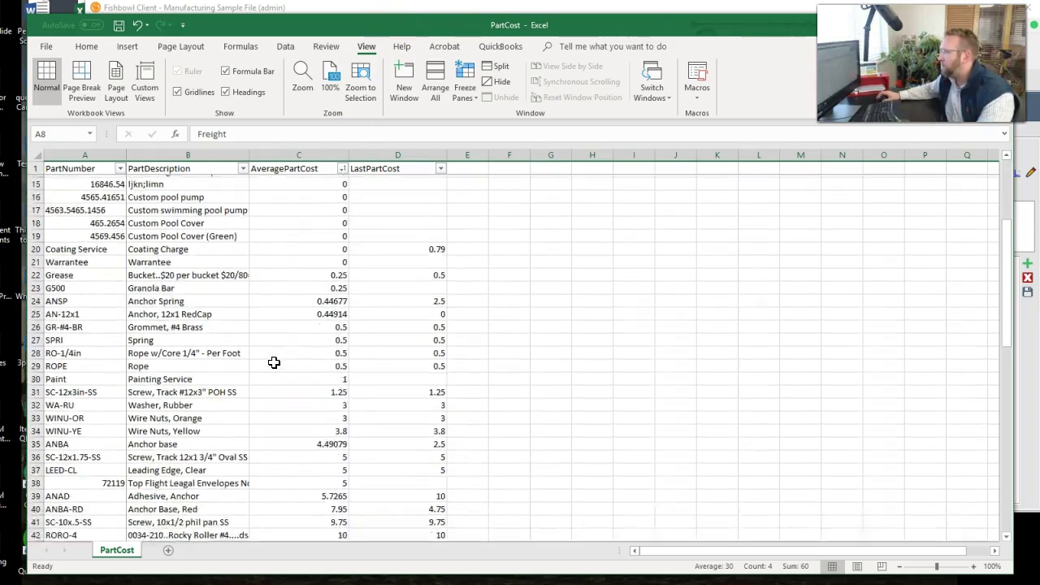
pyautogui.scroll(3, 272, 362)
pyautogui.scroll(4, 272, 362)
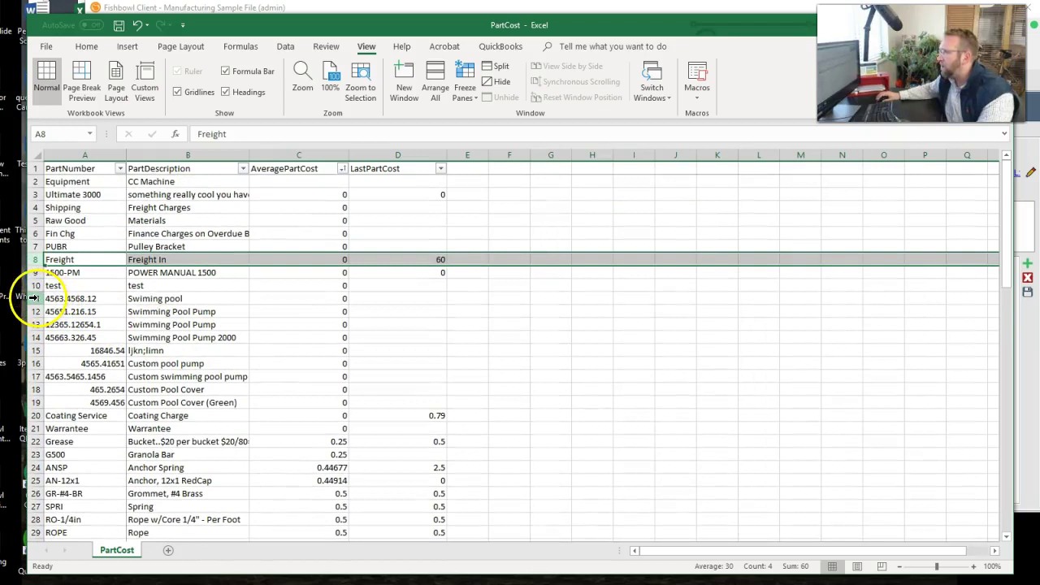
# Delete rows 11 to 19, covering the pool parts from Swiming pool to Custom Pool Cover (Green).
pyautogui.moveTo(29, 298); pyautogui.dragTo(25, 403)
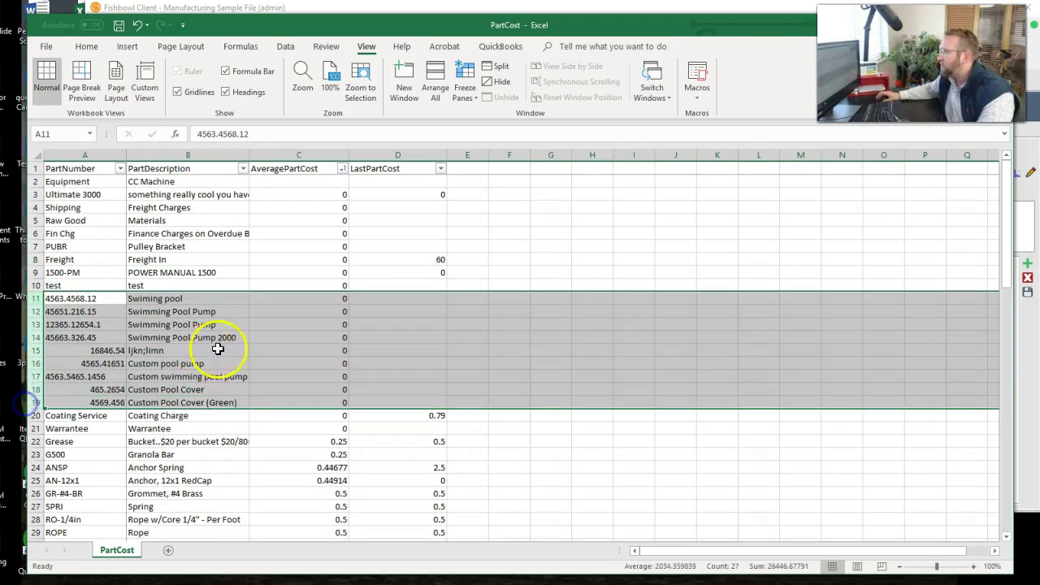
pyautogui.rightClick(218, 324)
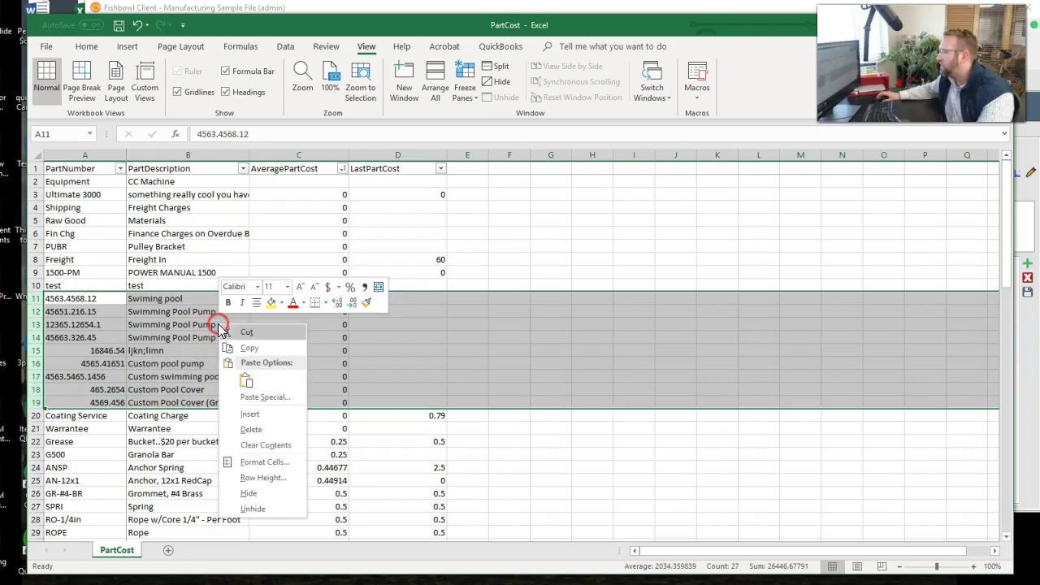
pyautogui.click(261, 431)
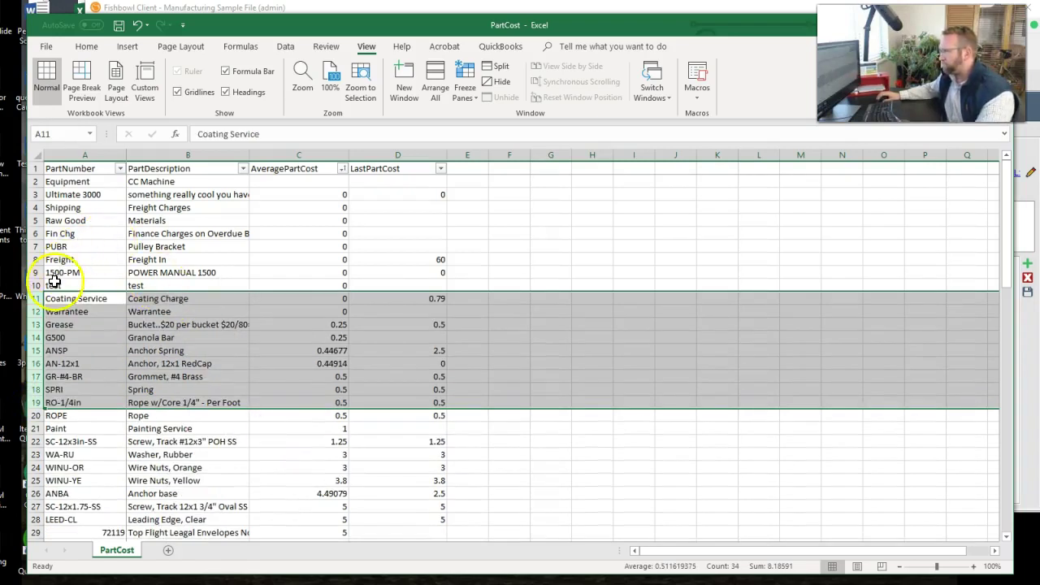
# Delete row 10, which holds the test part.
pyautogui.click(36, 285)
pyautogui.rightClick(61, 284)
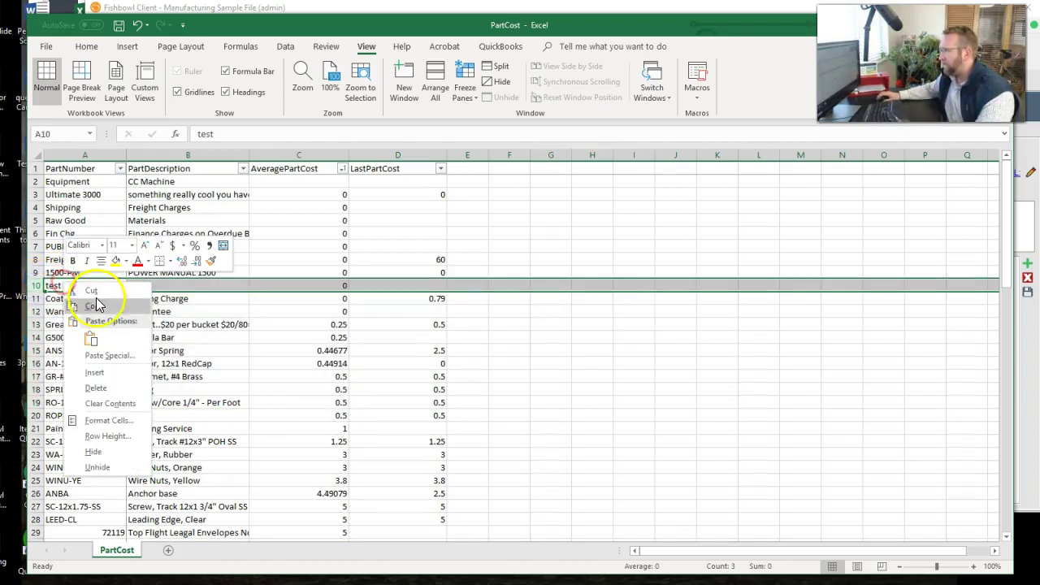
pyautogui.click(111, 383)
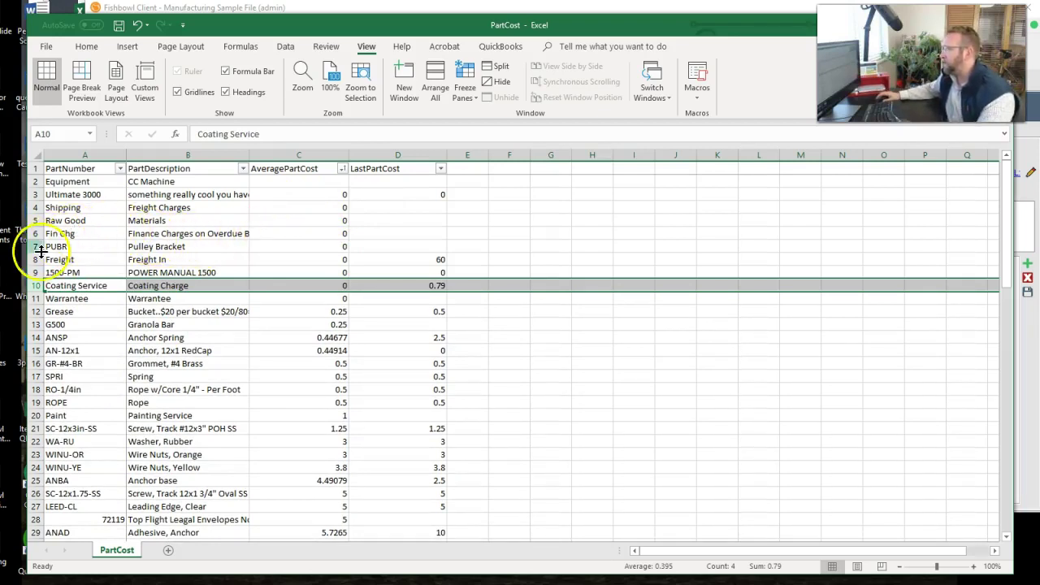
# Delete rows 10 and 11, covering the Coating Service and Warrantee parts, and save the PartCost file.
pyautogui.click(36, 299)
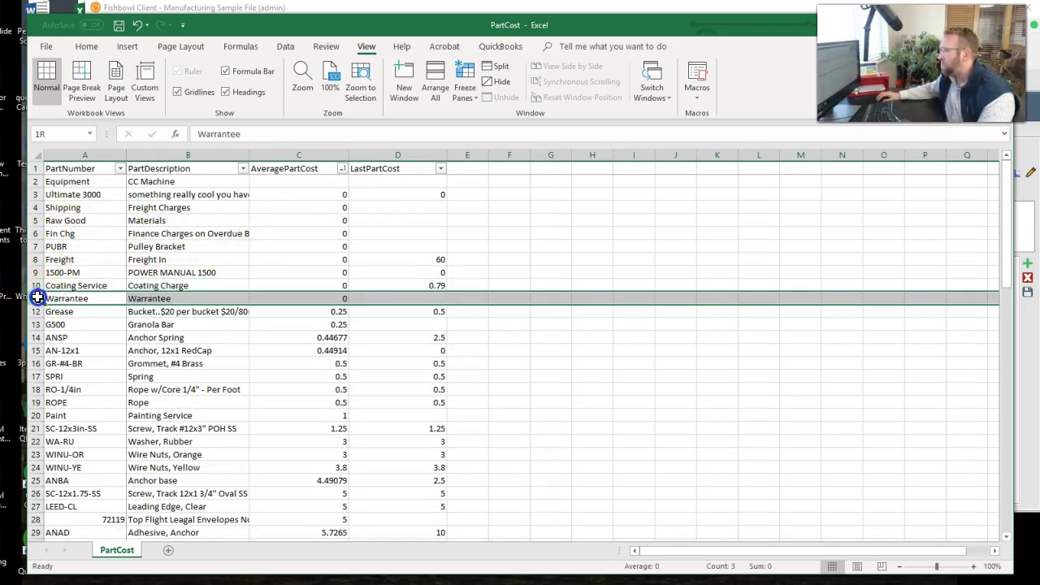
pyautogui.moveTo(38, 296); pyautogui.dragTo(38, 285)
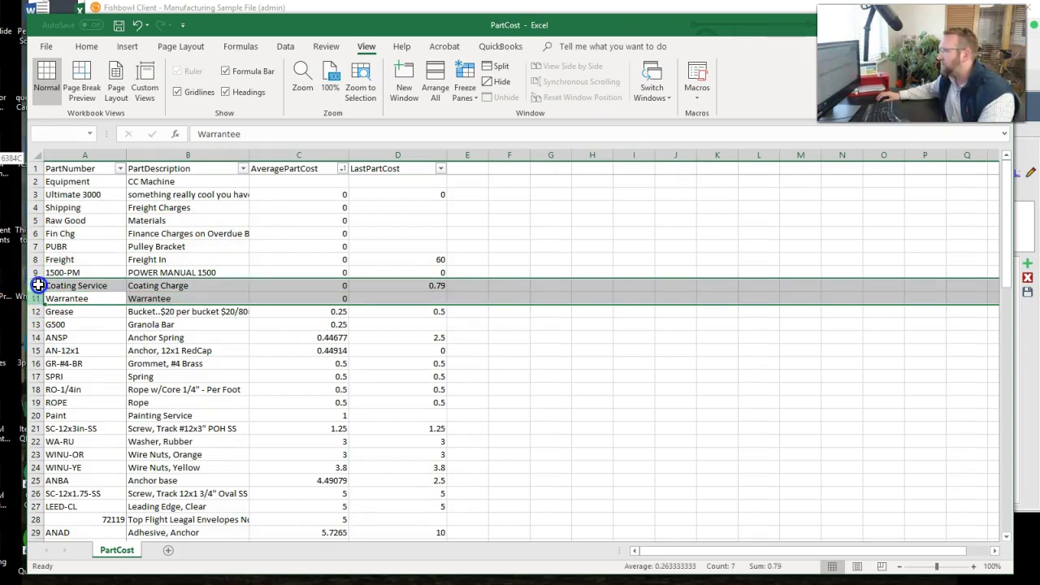
pyautogui.rightClick(186, 298)
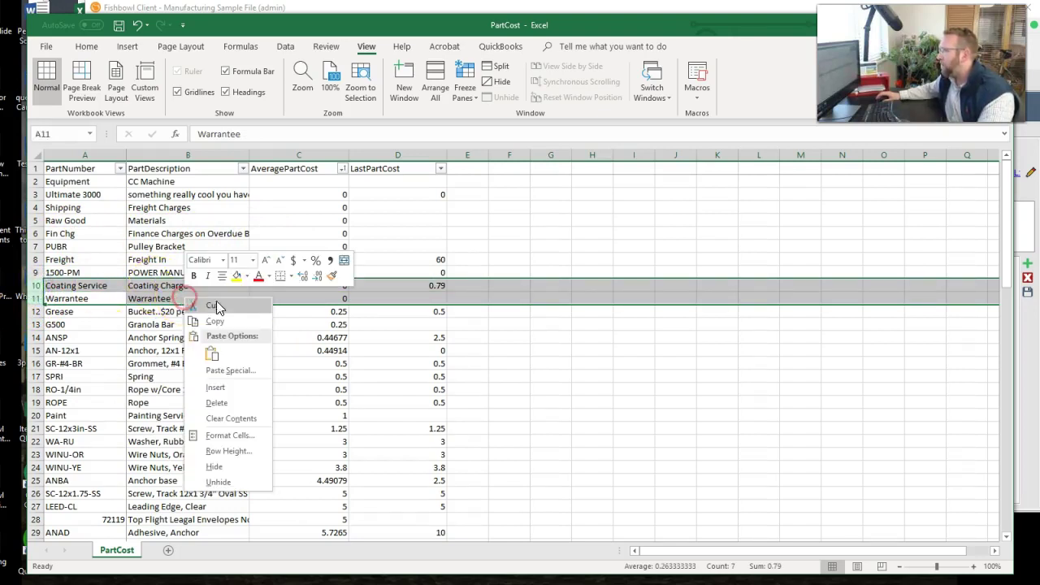
pyautogui.click(227, 403)
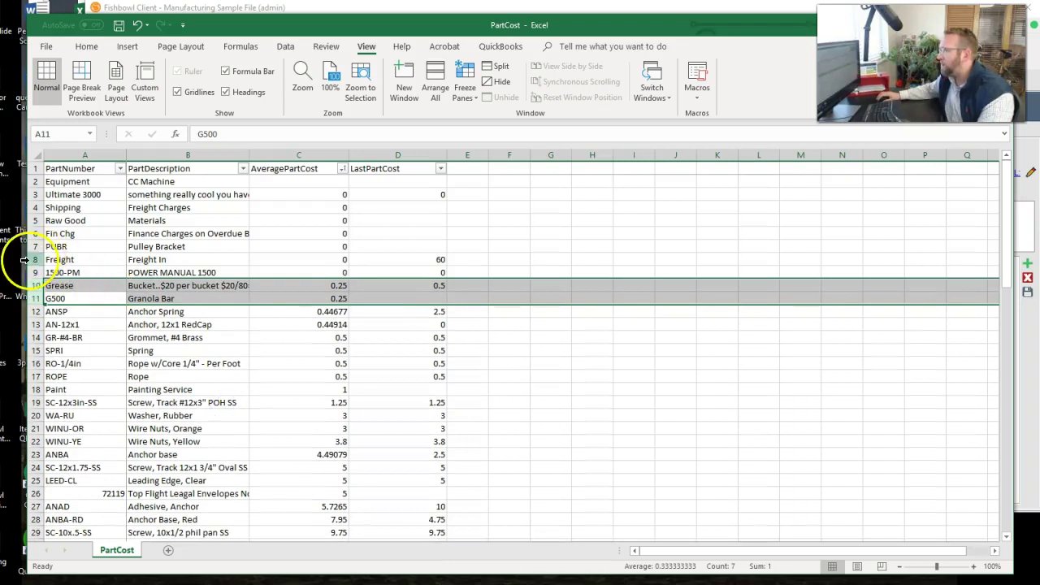
pyautogui.scroll(-3, 326, 273)
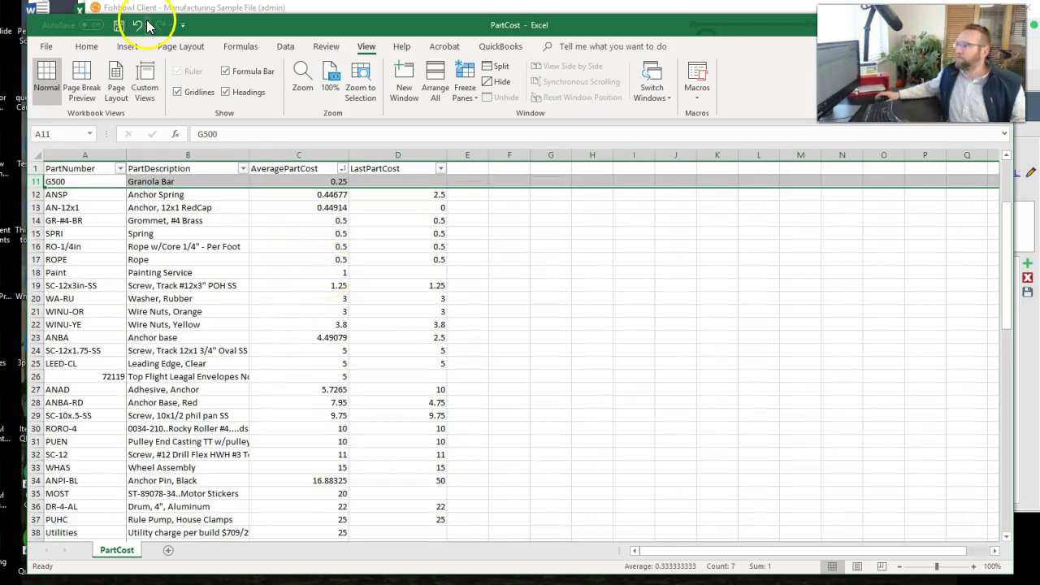
pyautogui.click(119, 25)
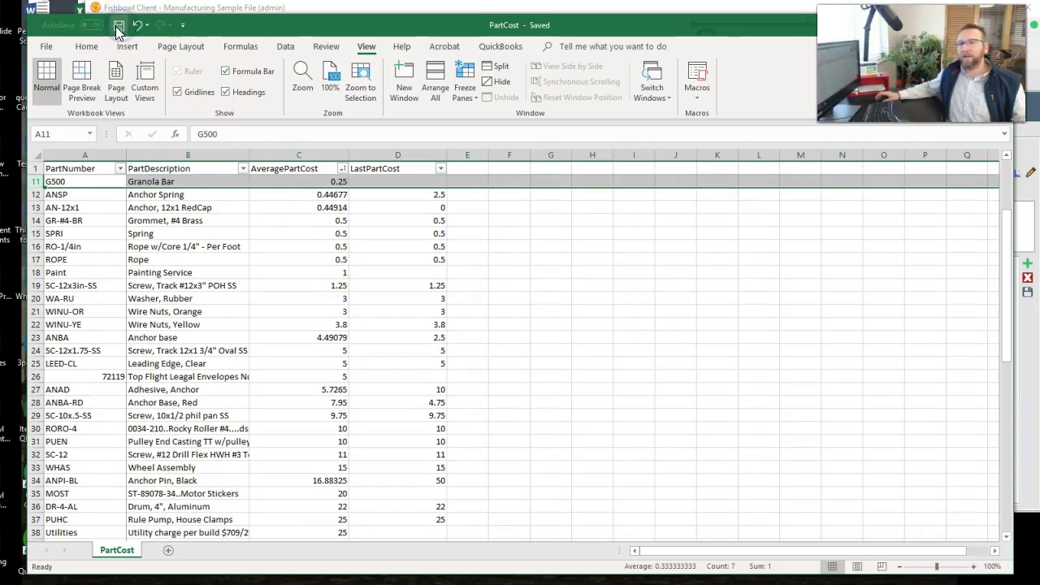
# Select the ANBA row, then switch to Fishbowl's inventory, search for part number anba, and check its average cost.
pyautogui.click(332, 9)
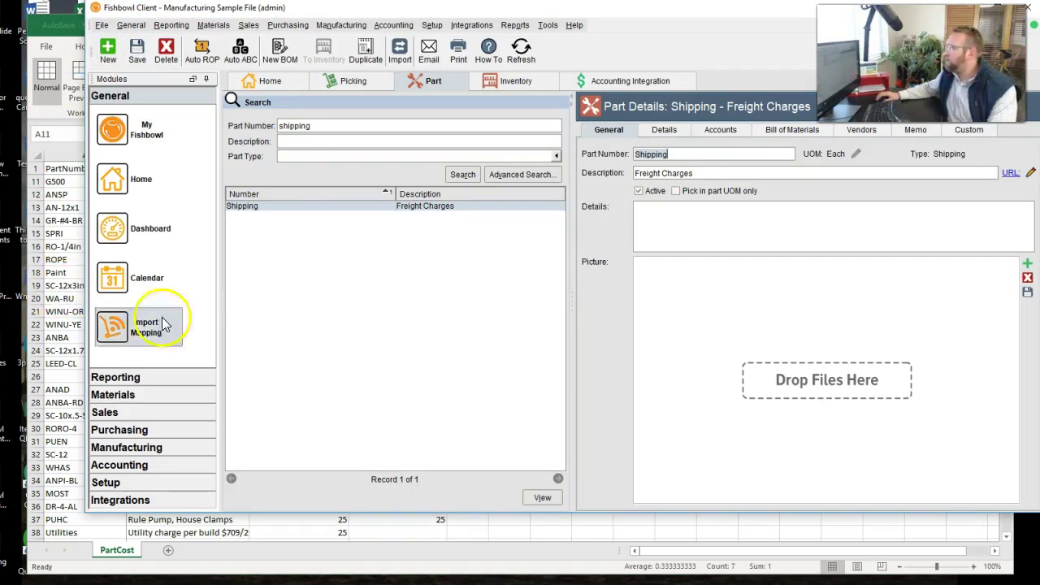
pyautogui.click(57, 341)
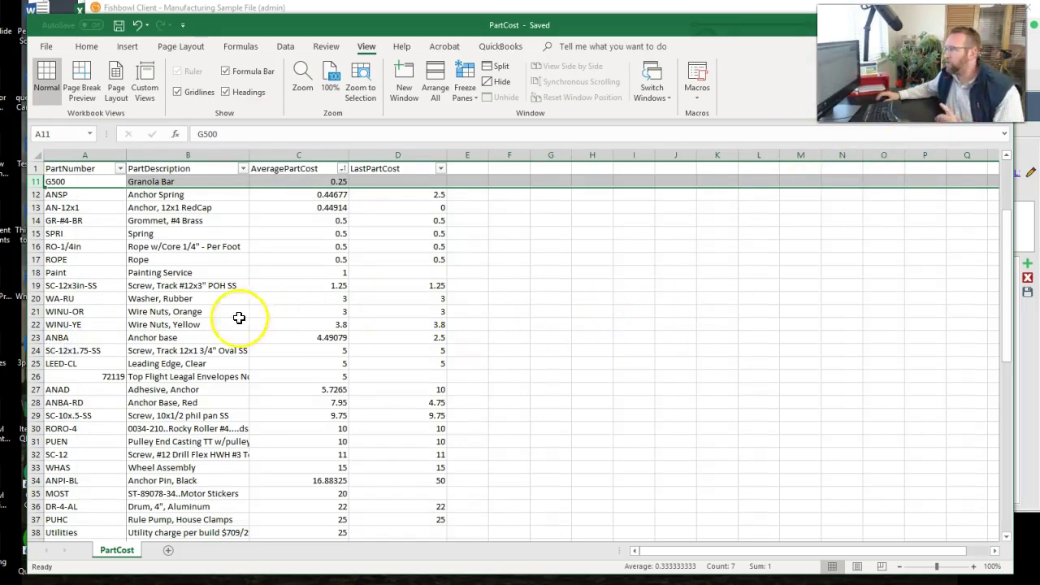
pyautogui.click(32, 337)
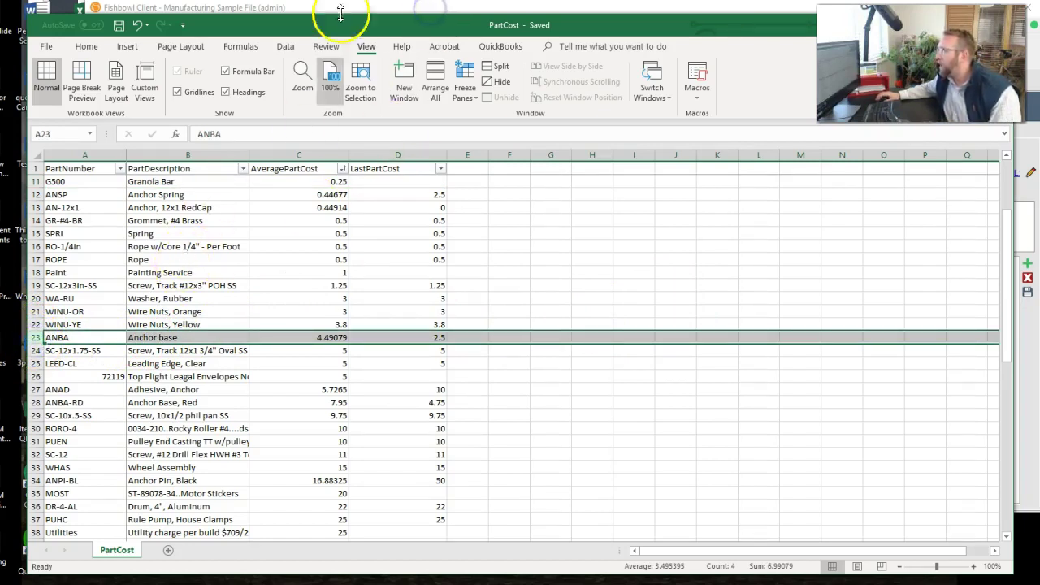
pyautogui.click(370, 10)
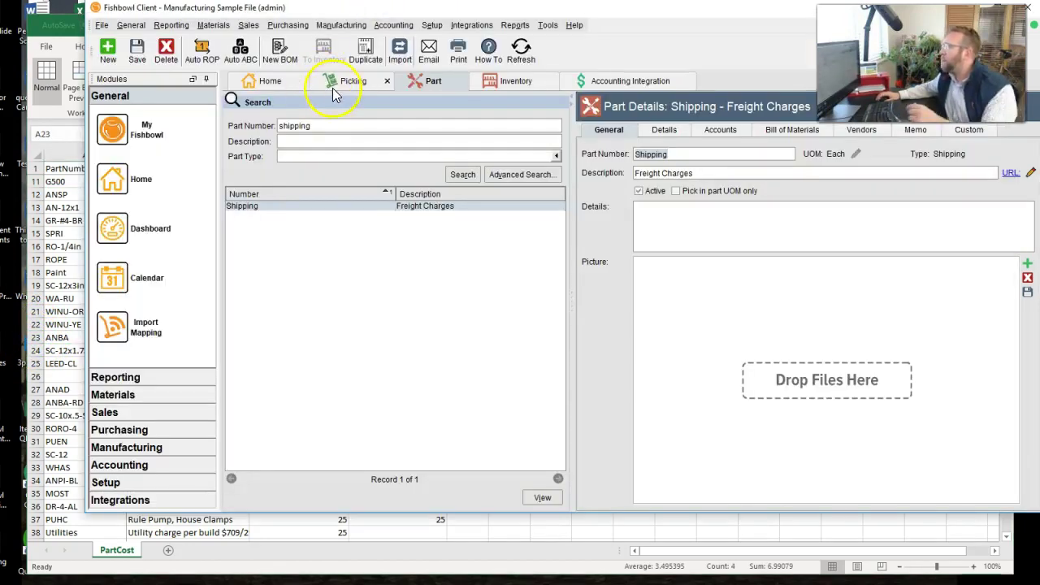
pyautogui.click(515, 85)
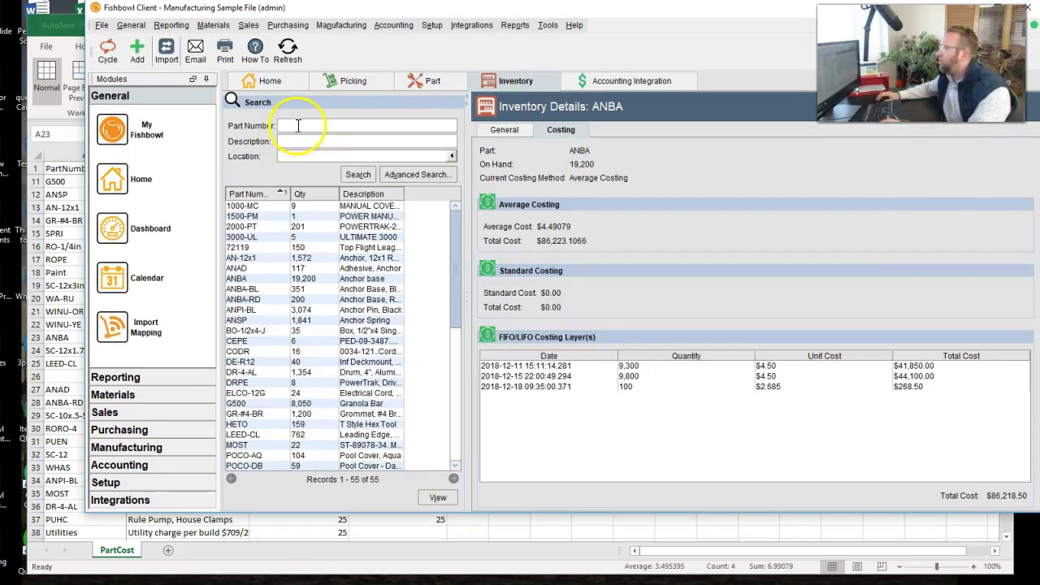
pyautogui.click(297, 125)
pyautogui.write('a')
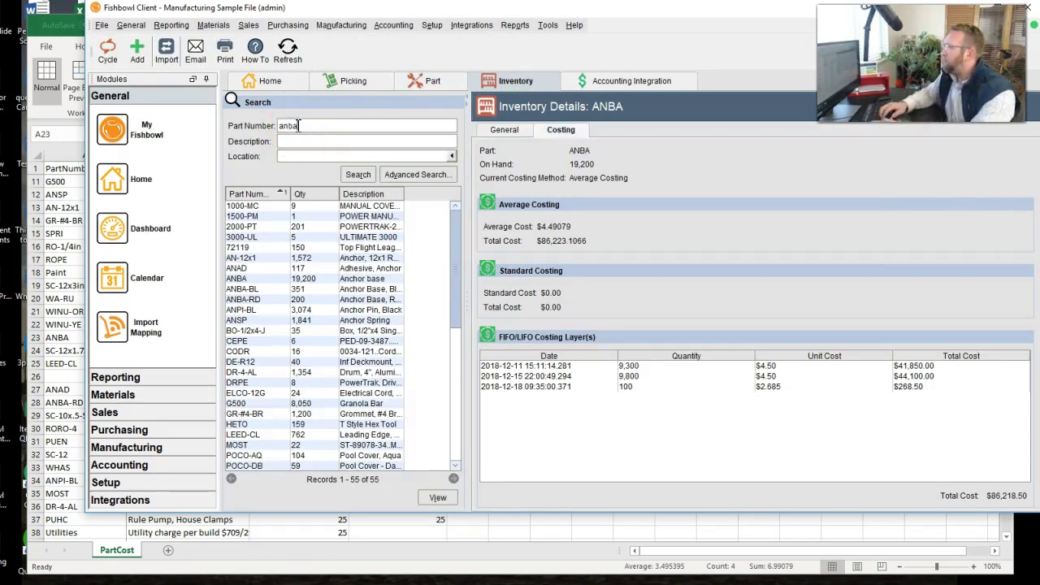
pyautogui.write('nba')
pyautogui.press('Return')
pyautogui.click(323, 209)
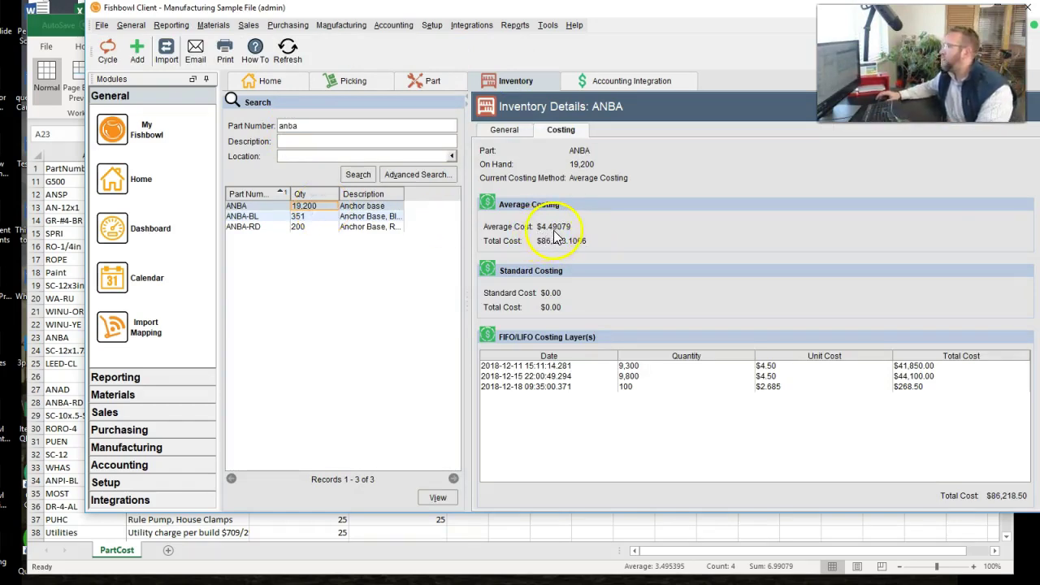
# Return to the PartCost sheet in Excel and set the AveragePartCost of ANBA to 3.5.
pyautogui.click(63, 26)
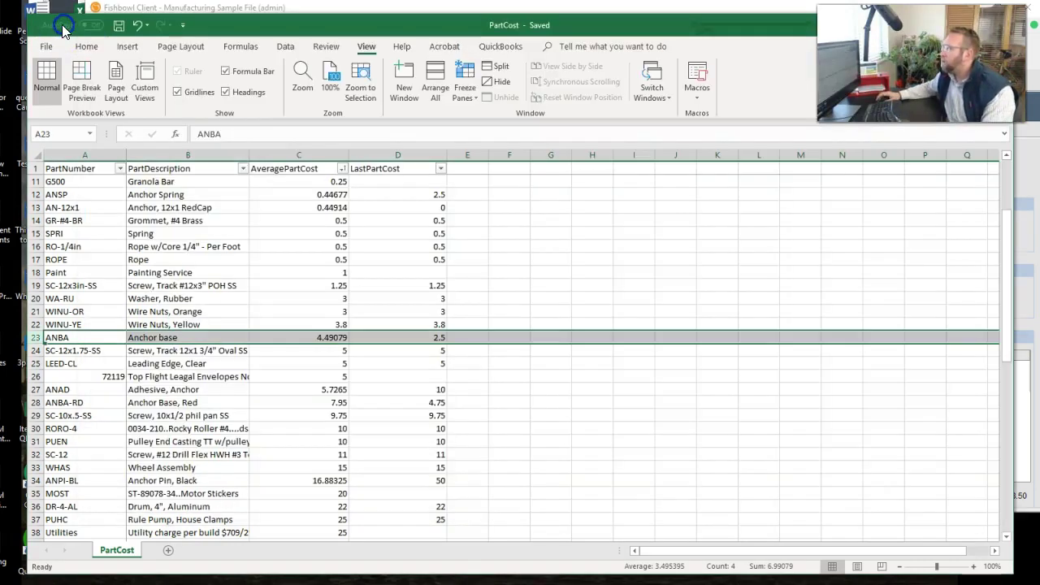
pyautogui.click(299, 338)
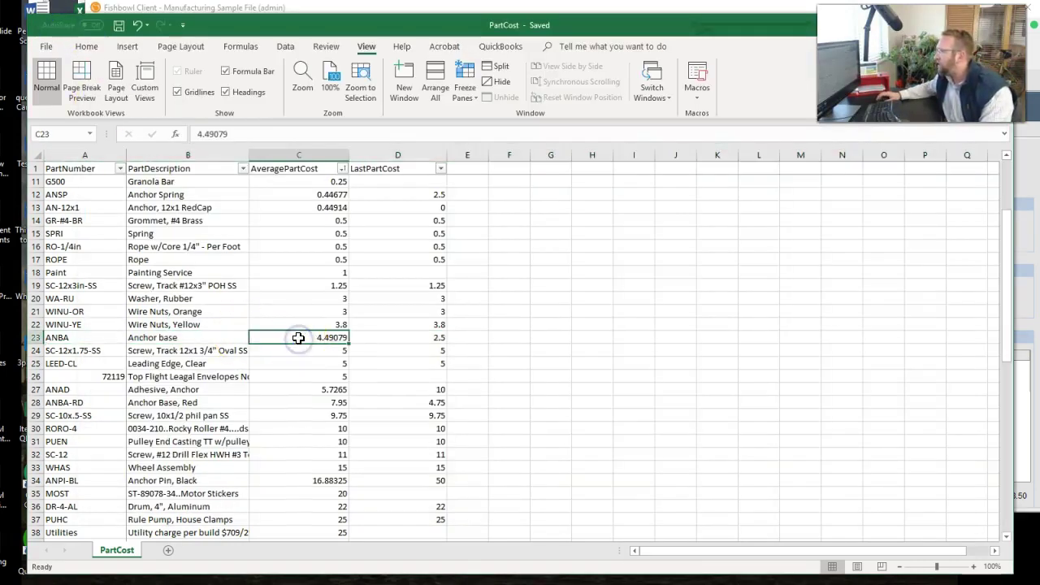
pyautogui.click(433, 337)
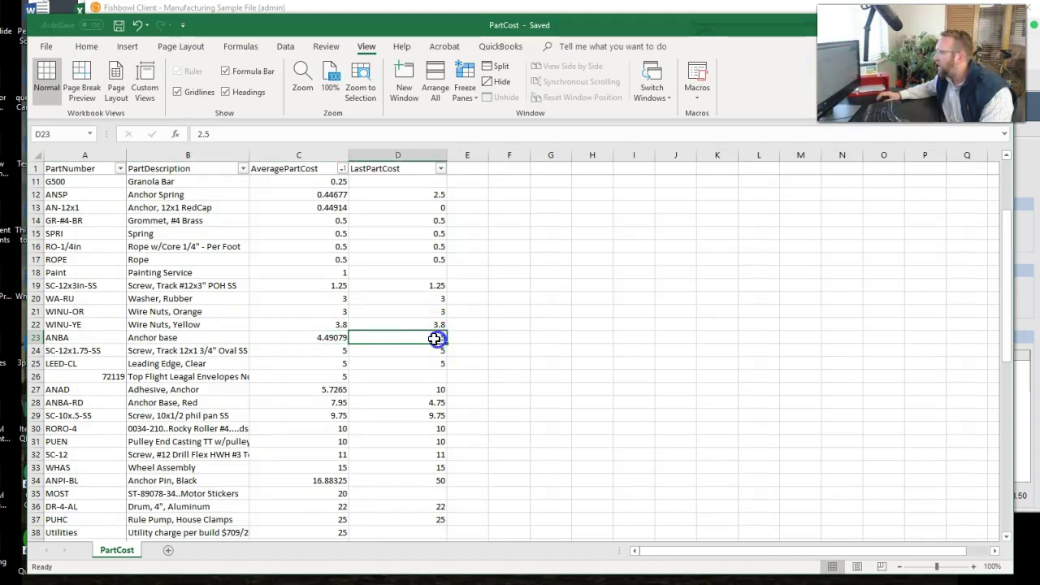
pyautogui.click(322, 337)
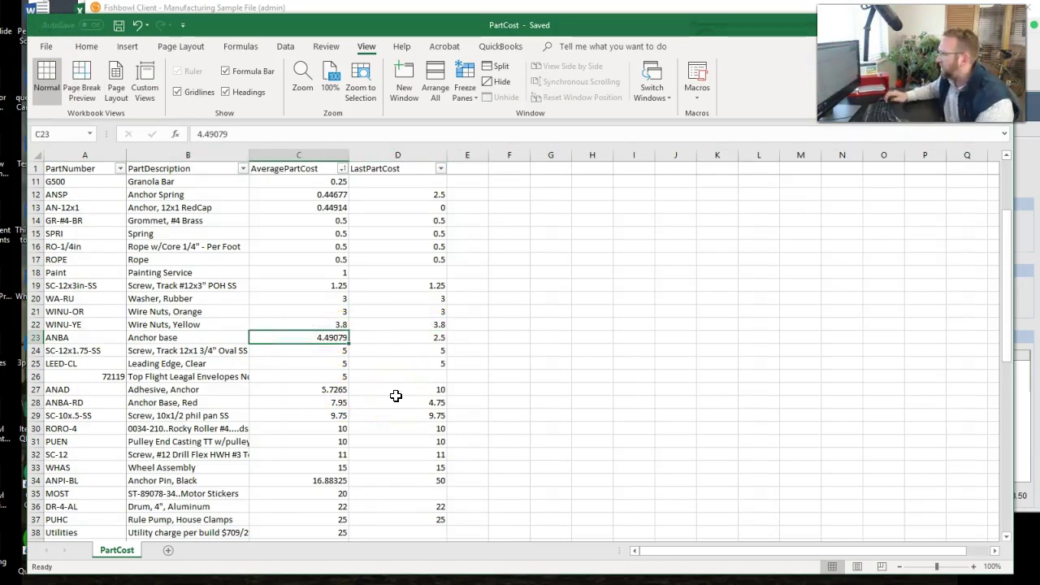
pyautogui.write('3.5')
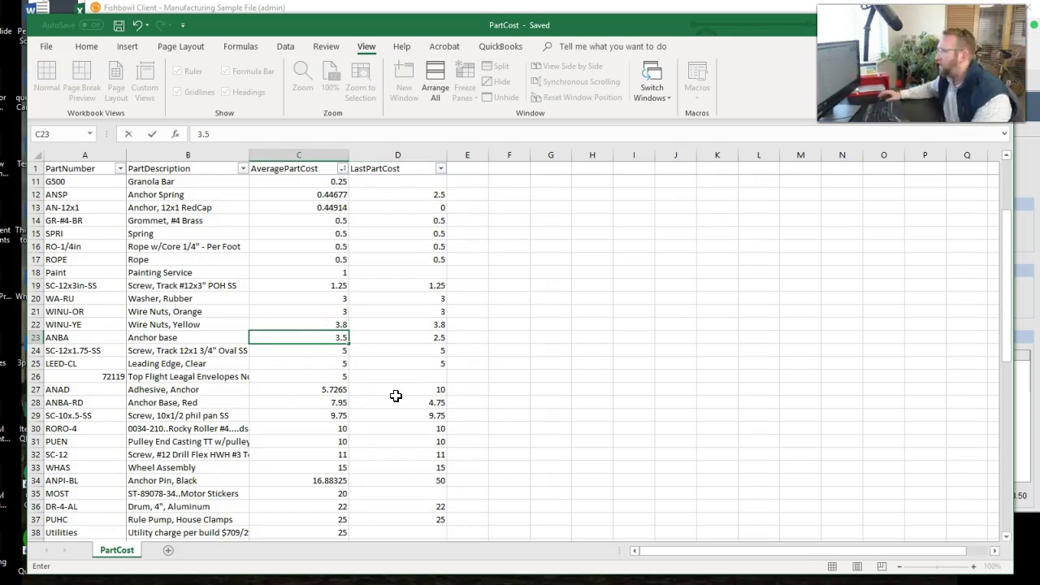
pyautogui.click(29, 332)
# Delete rows 11 to 22, from G500 to WINU-YE, and all part rows below ANBA, from SC-12x1.75-SS to 2000-PT.
pyautogui.moveTo(31, 325); pyautogui.dragTo(24, 183)
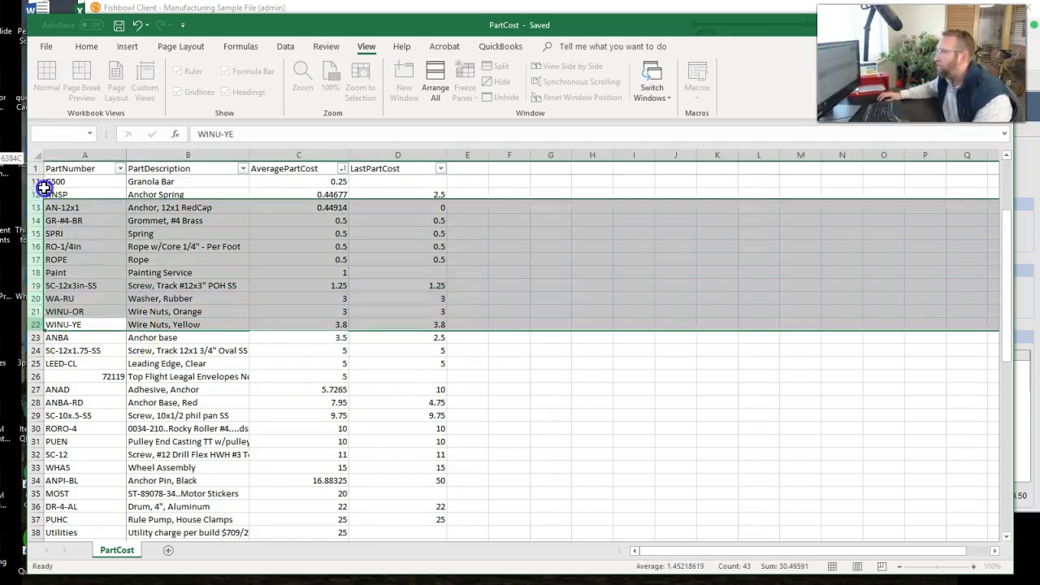
pyautogui.rightClick(273, 239)
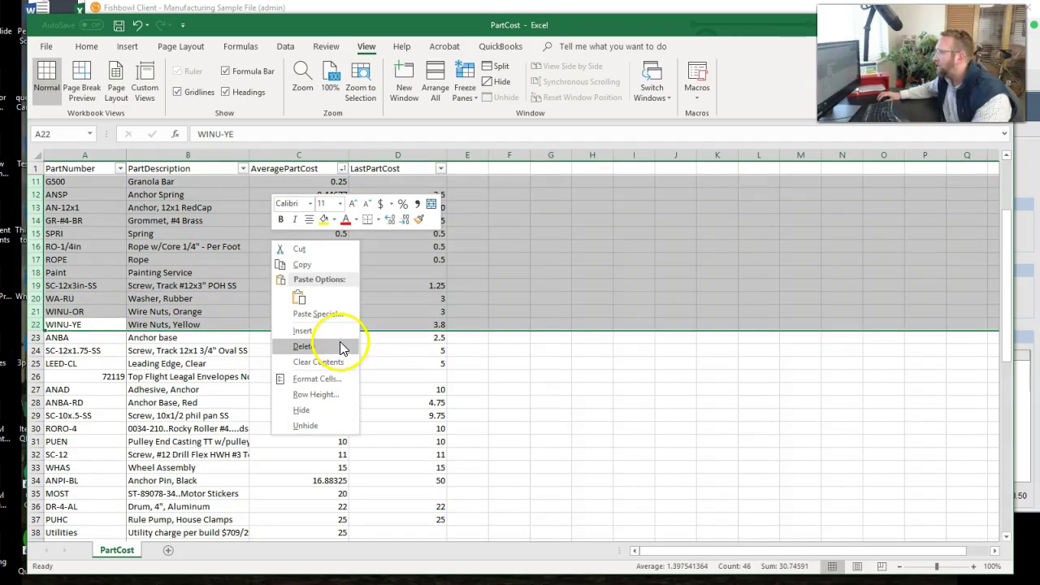
pyautogui.click(304, 346)
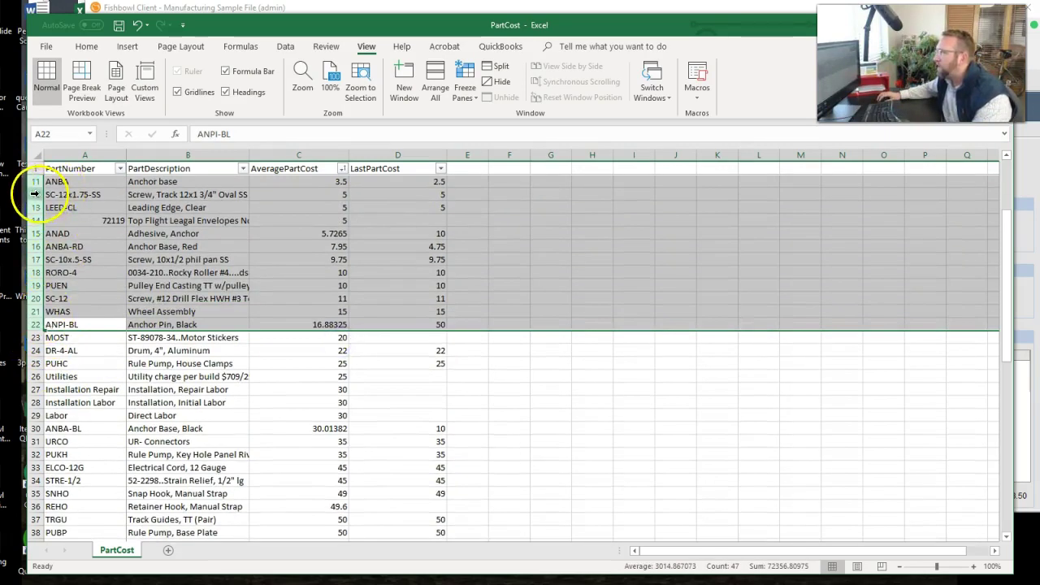
pyautogui.moveTo(35, 195); pyautogui.dragTo(34, 537)
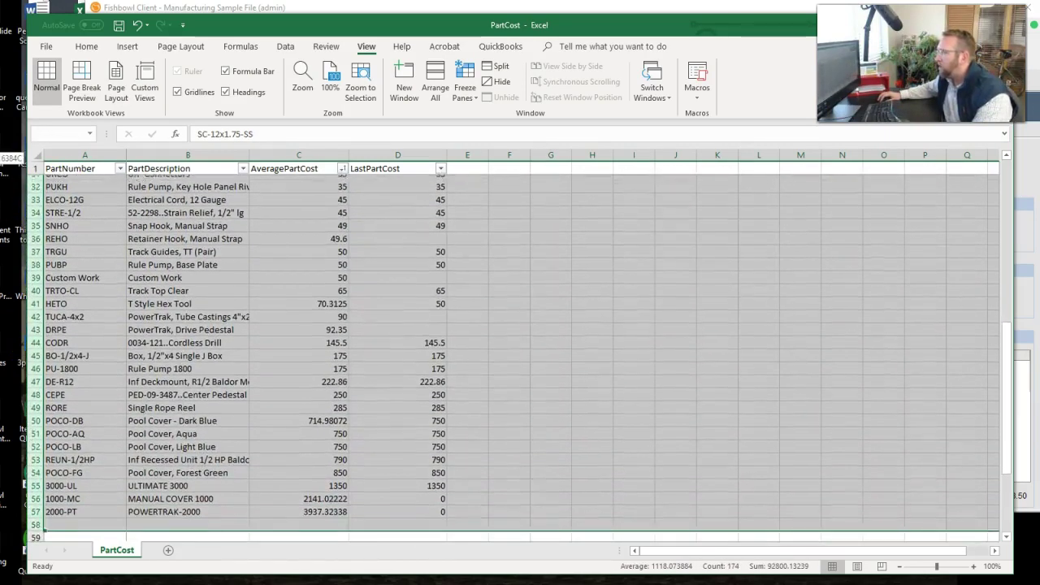
pyautogui.rightClick(338, 321)
pyautogui.click(377, 433)
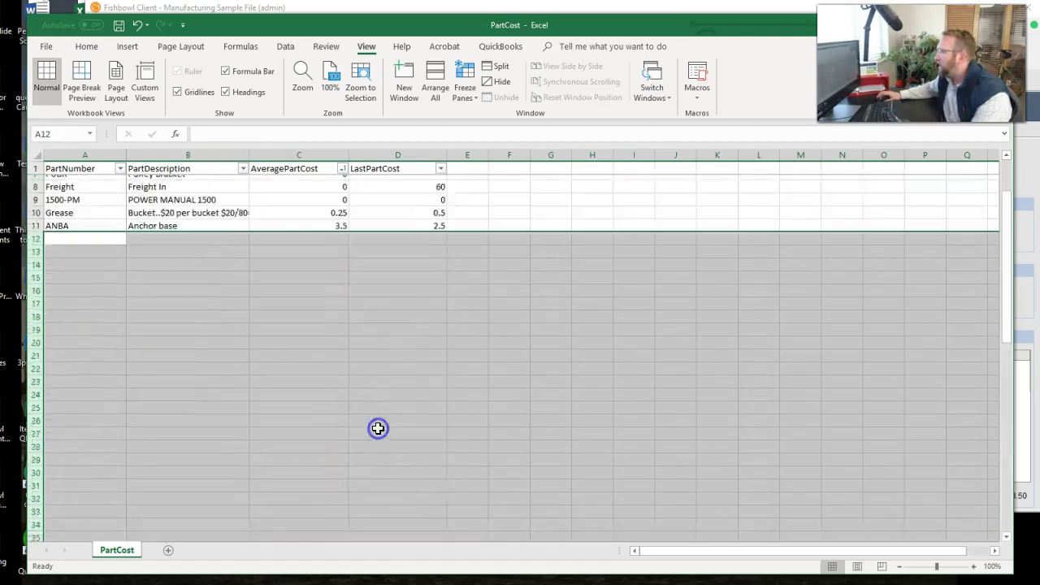
# Delete rows 2 to 10, from Equipment to Grease, and save the PartCost file.
pyautogui.scroll(2, 326, 425)
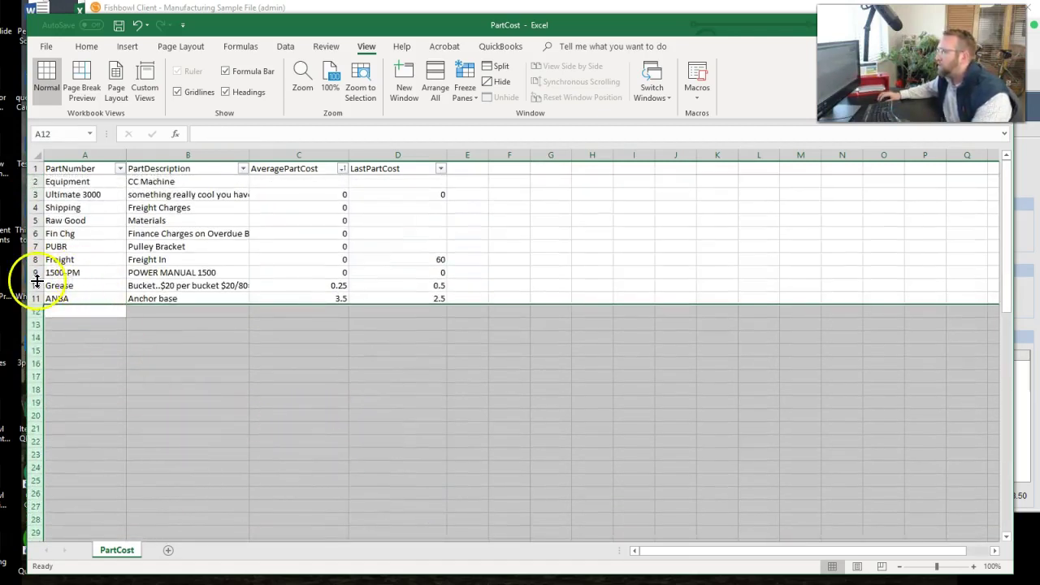
pyautogui.moveTo(34, 285); pyautogui.dragTo(46, 177)
pyautogui.rightClick(163, 215)
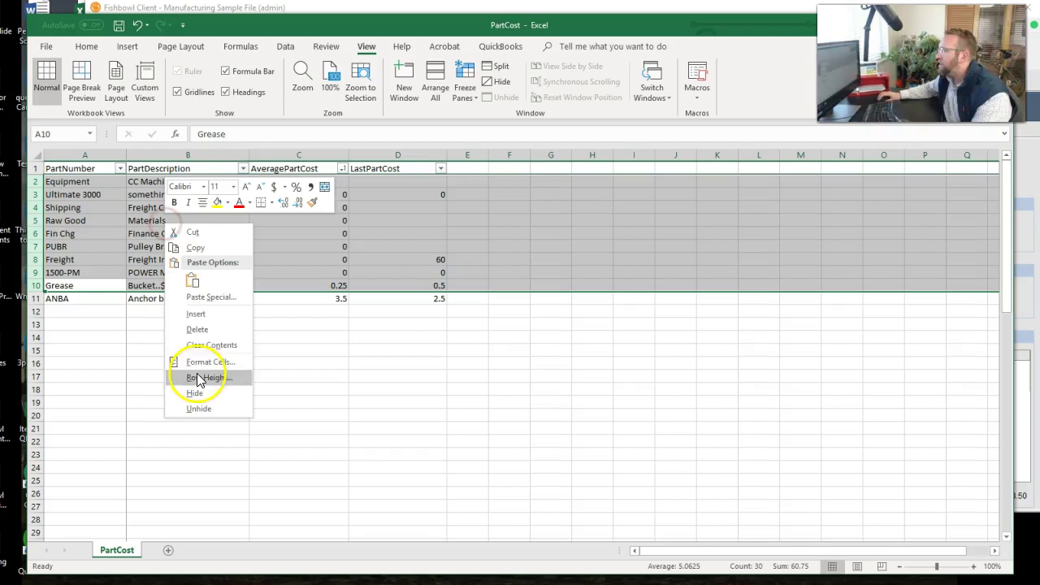
pyautogui.click(212, 330)
pyautogui.click(265, 379)
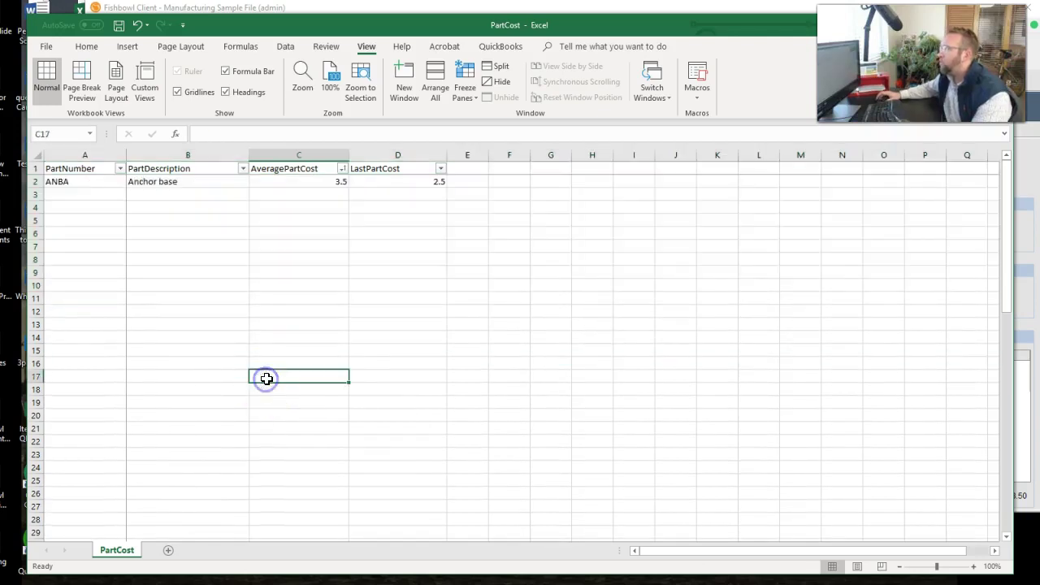
pyautogui.click(118, 26)
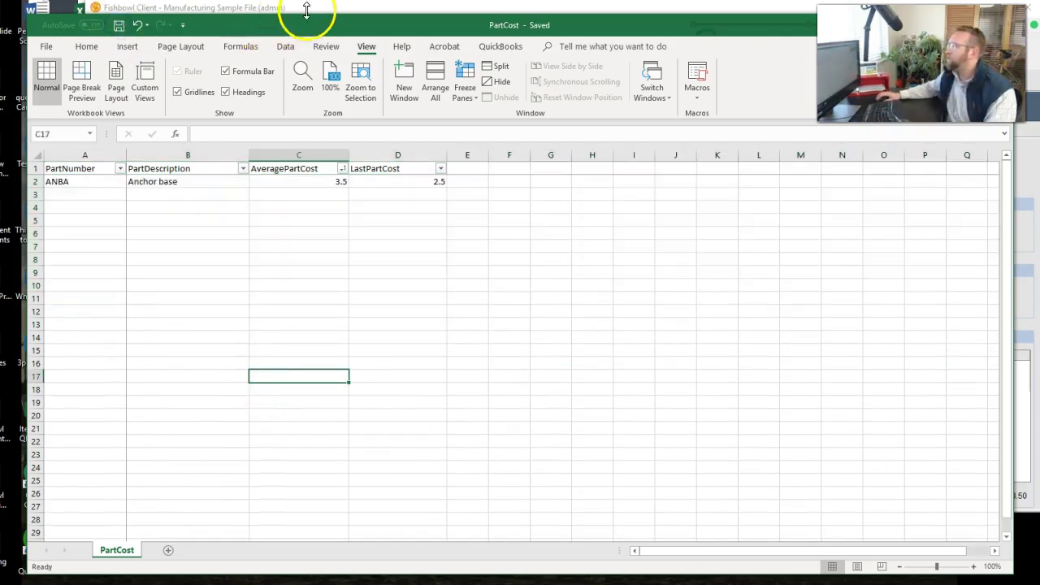
# Switch to Fishbowl, start an import of type Part Cost, and advance the wizard to the file selection.
pyautogui.click(310, 8)
pyautogui.click(102, 25)
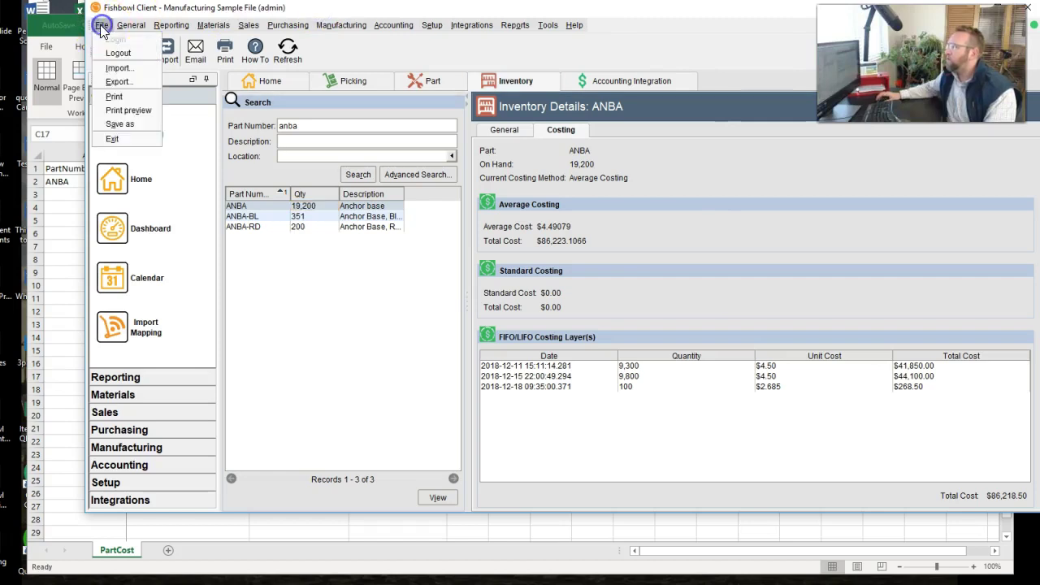
pyautogui.click(117, 68)
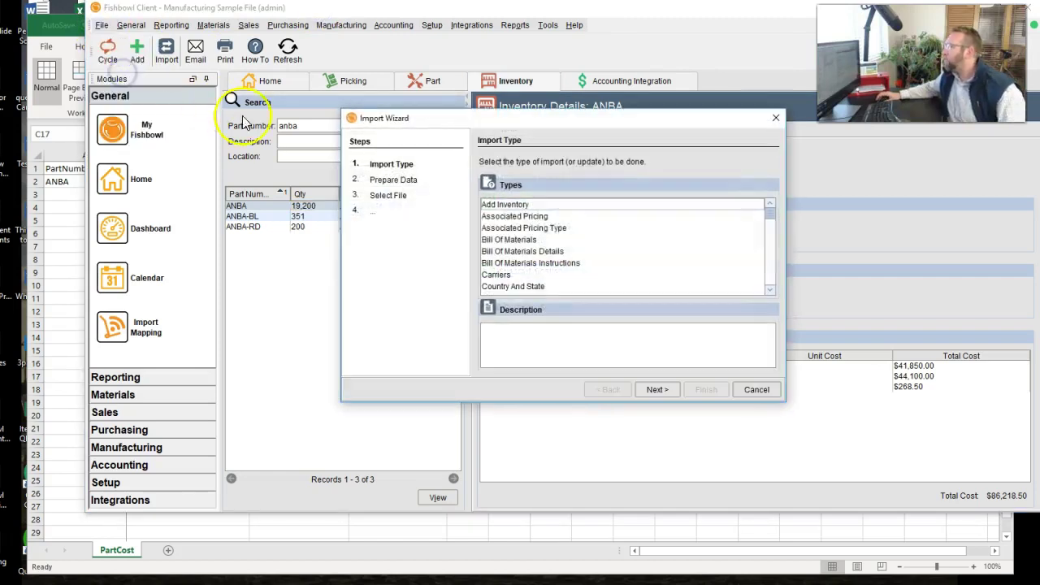
pyautogui.click(541, 264)
pyautogui.write('par')
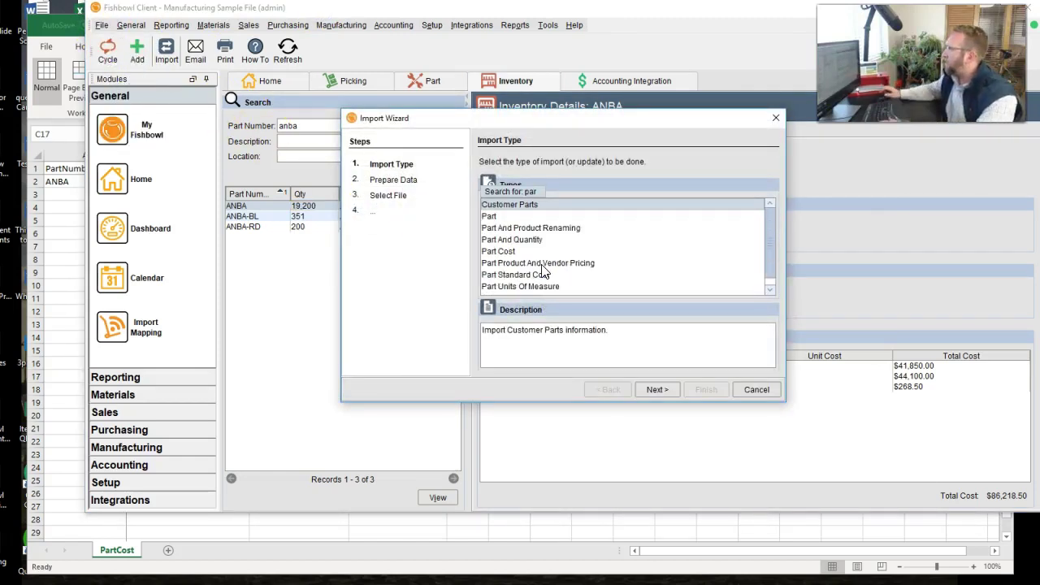
pyautogui.click(499, 251)
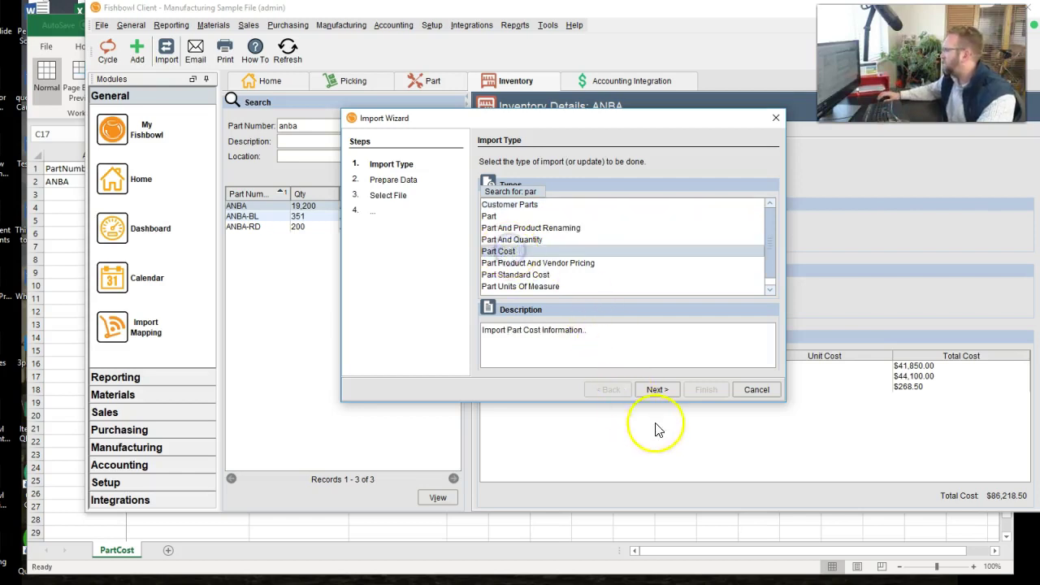
pyautogui.click(668, 392)
pyautogui.click(661, 389)
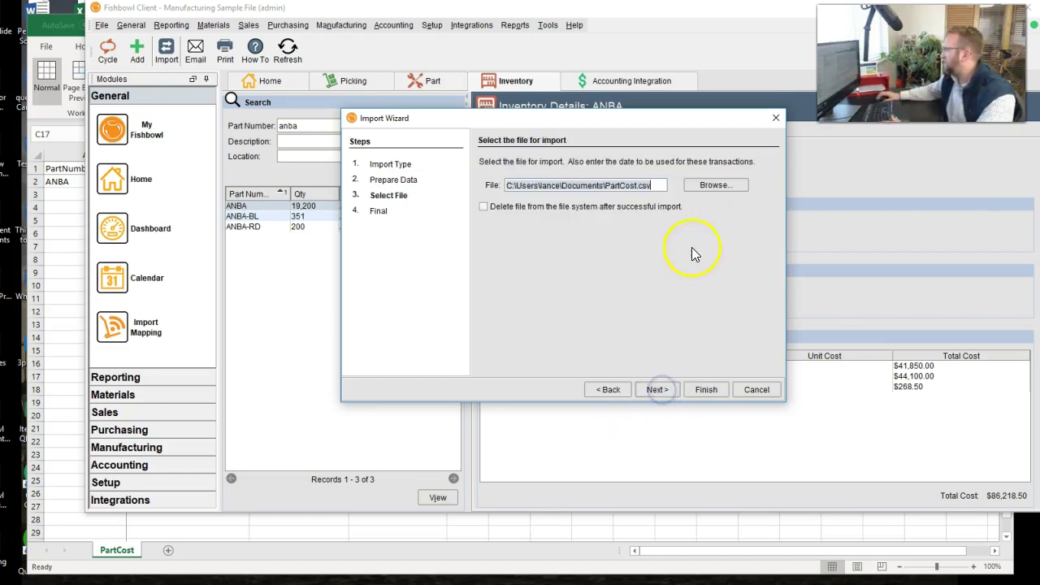
# Choose PartCost.csv from the Desktop folder as the file for the Part Cost import.
pyautogui.click(708, 185)
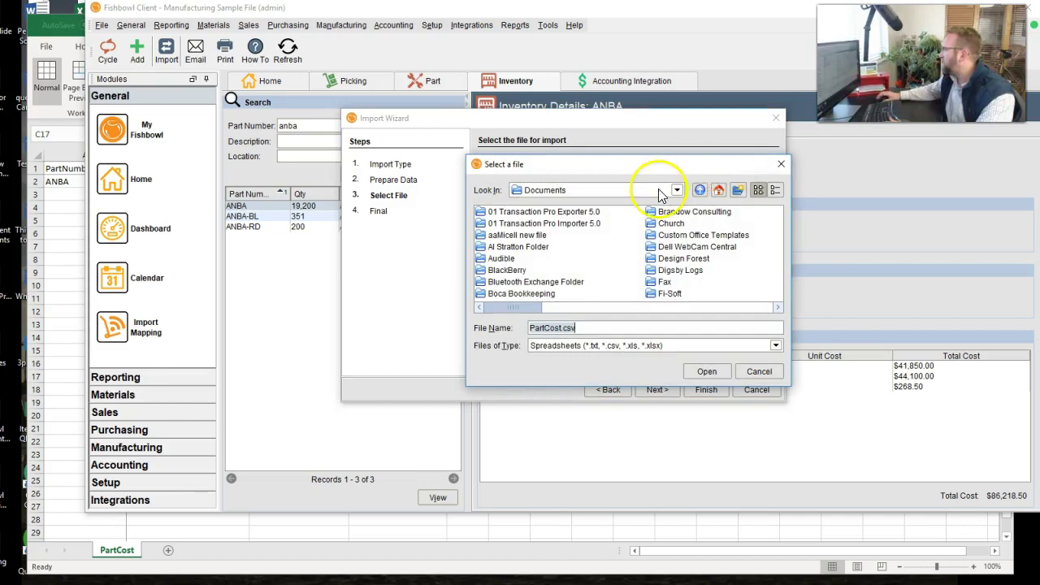
pyautogui.click(677, 190)
pyautogui.scroll(3, 679, 219)
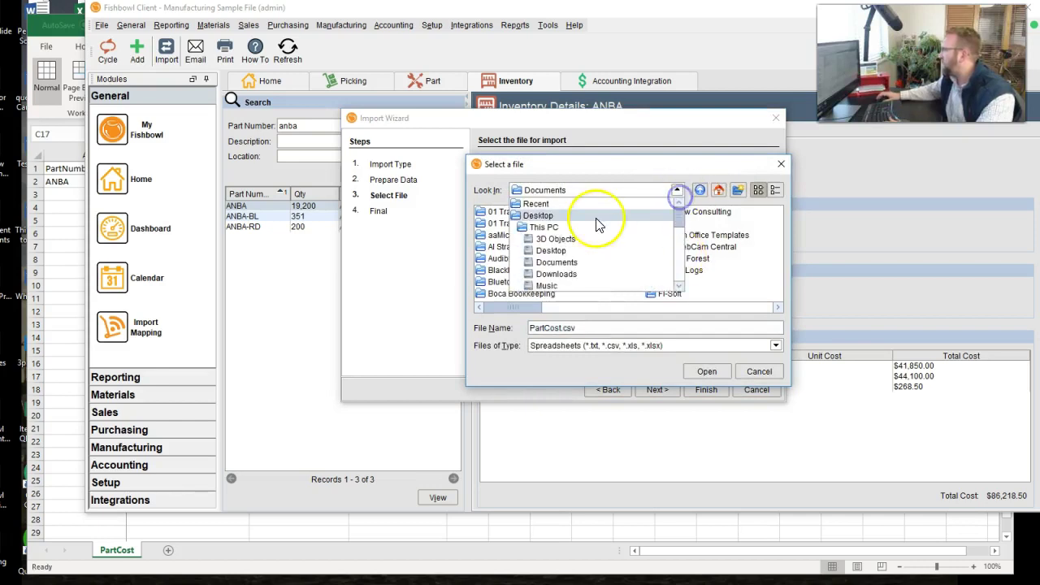
pyautogui.click(596, 218)
pyautogui.moveTo(584, 307); pyautogui.dragTo(704, 301)
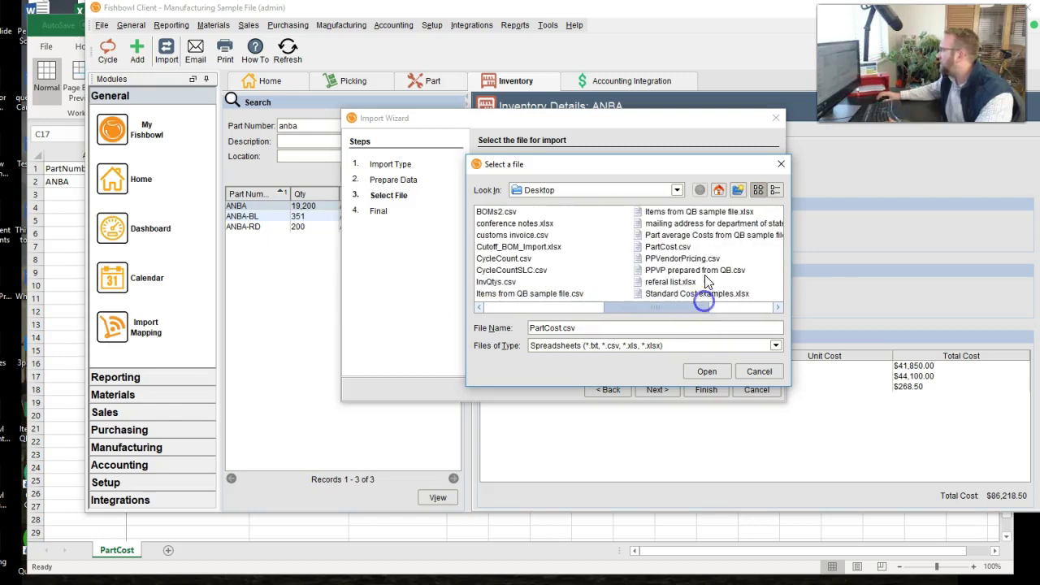
pyautogui.click(668, 246)
pyautogui.click(706, 372)
# Run the Part Cost import to completion and refresh the costing details of ANBA.
pyautogui.click(655, 390)
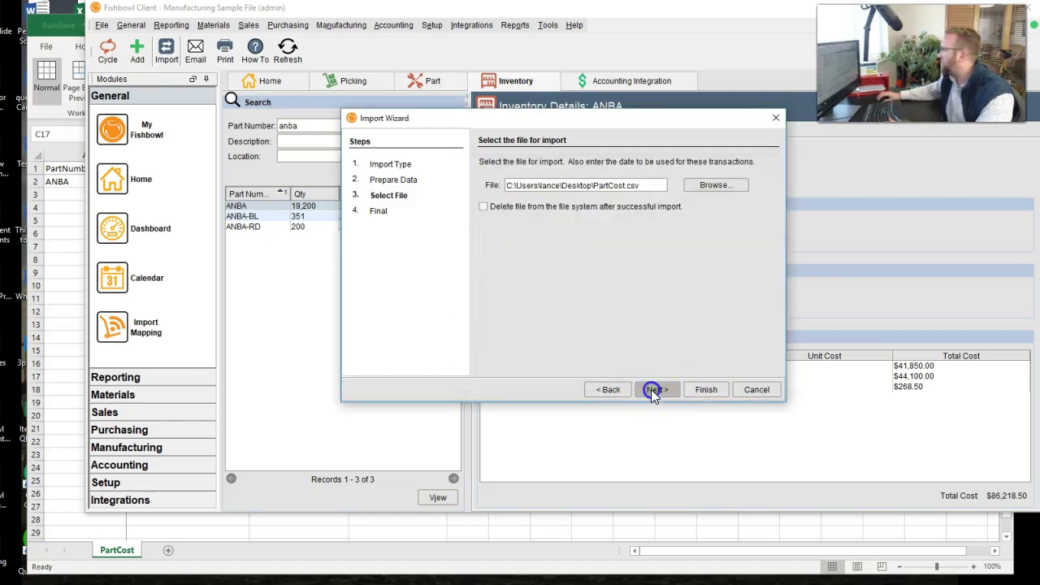
pyautogui.click(704, 389)
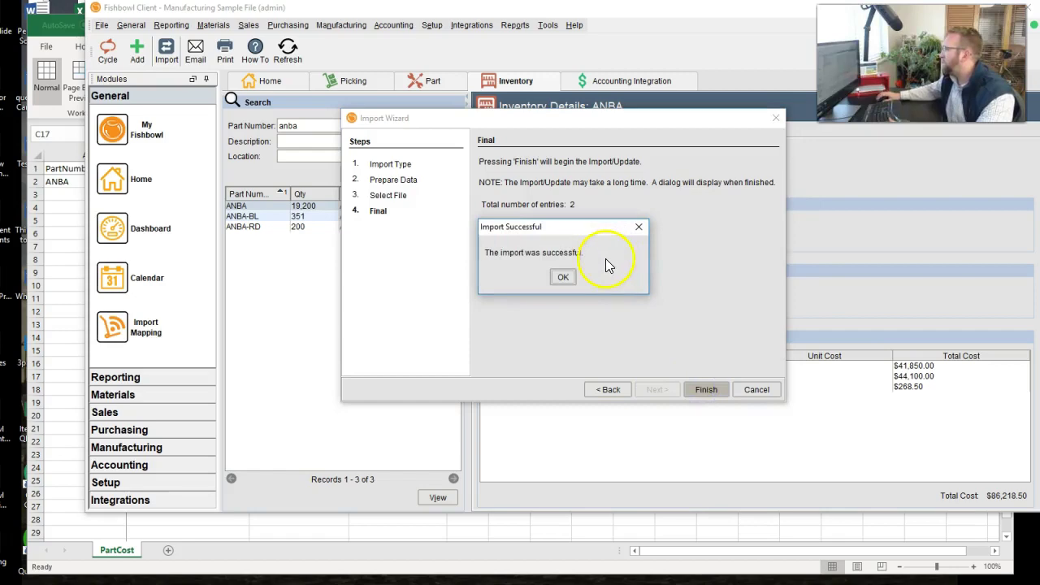
pyautogui.click(565, 278)
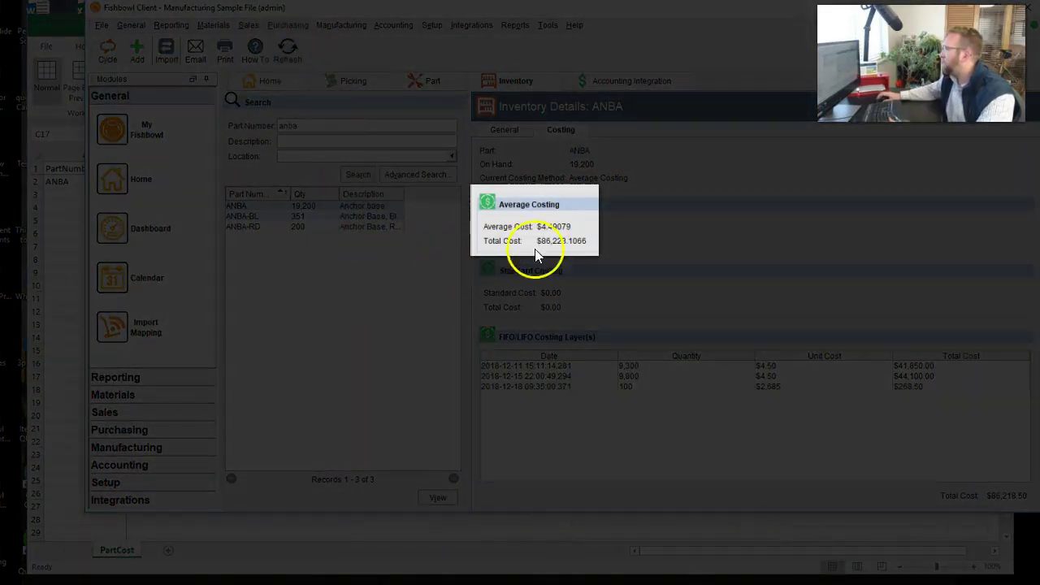
pyautogui.click(295, 52)
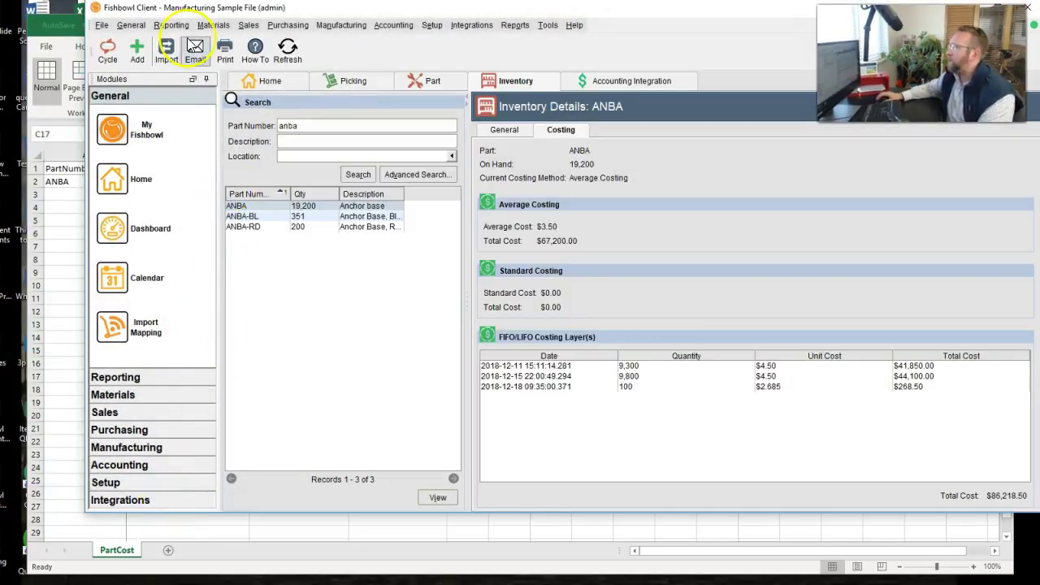
# Search the reports for "val" and open the Inventory Valuation Summary report.
pyautogui.click(170, 26)
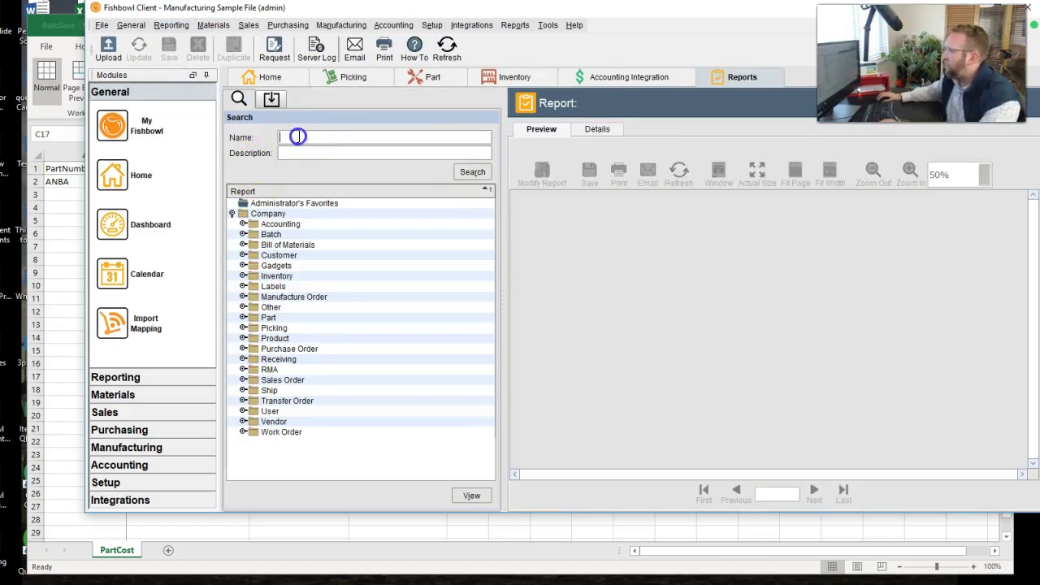
pyautogui.write('inv')
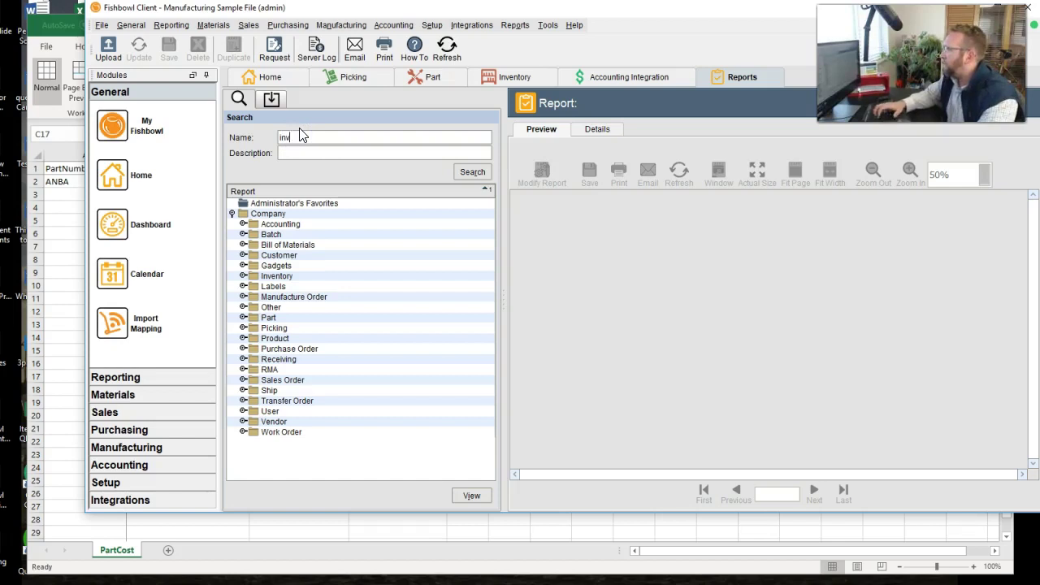
pyautogui.write('l')
pyautogui.press('Return')
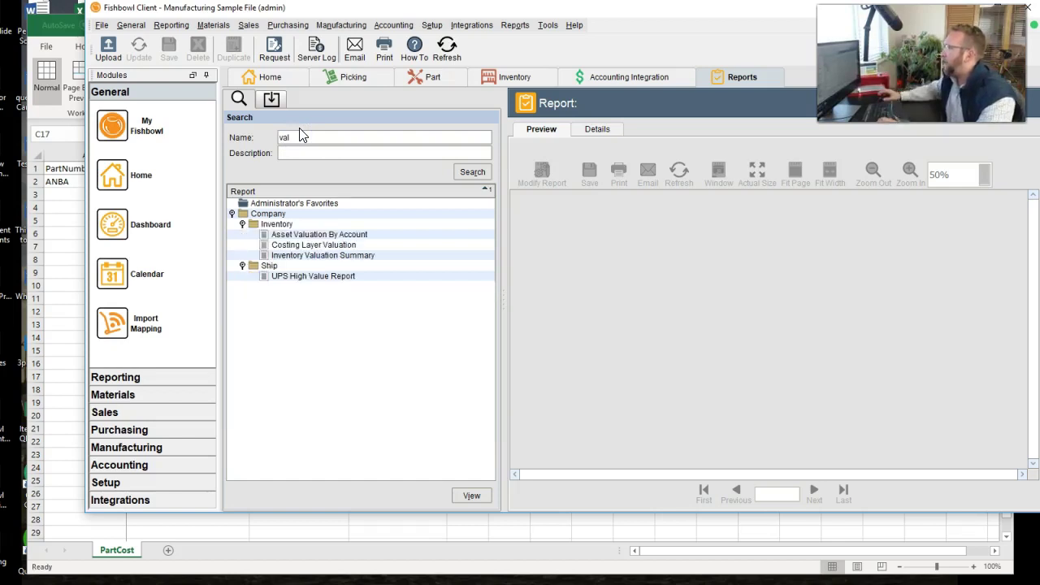
pyautogui.doubleClick(307, 255)
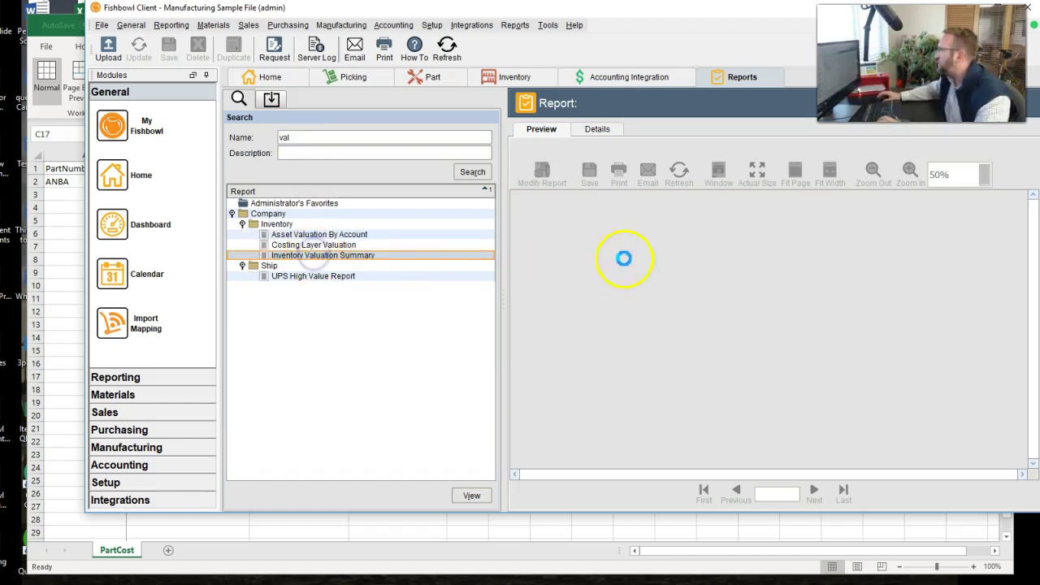
# Go to the last page of the Inventory Valuation Summary and check its grand total.
pyautogui.click(843, 491)
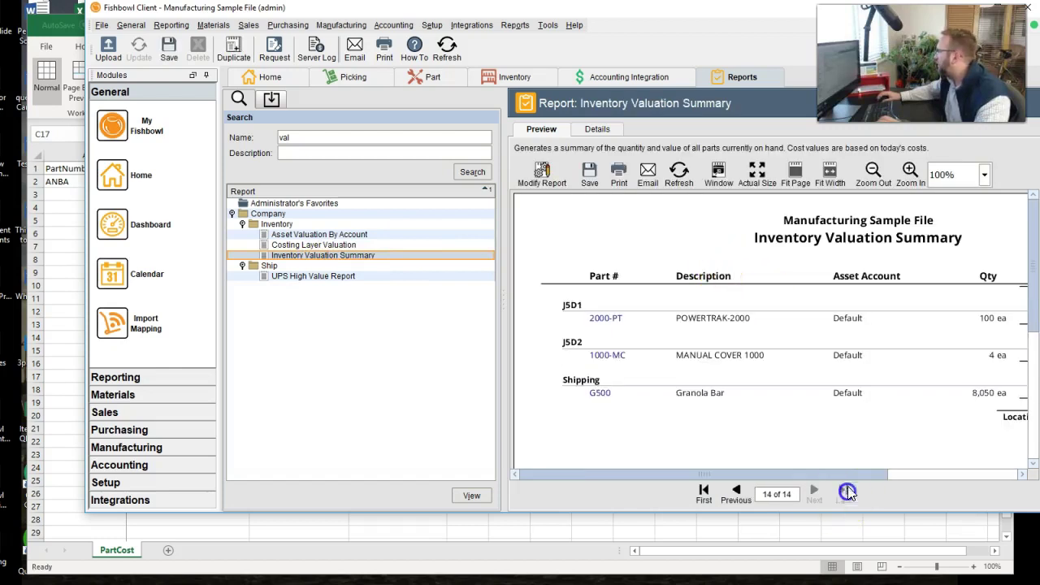
pyautogui.moveTo(1028, 266); pyautogui.dragTo(1029, 325)
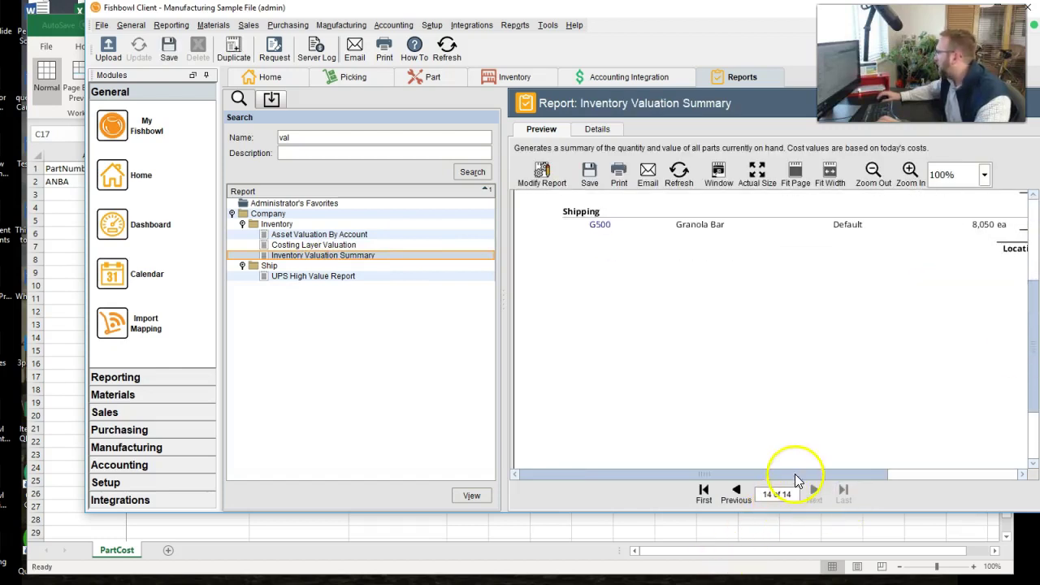
pyautogui.moveTo(795, 473); pyautogui.dragTo(969, 461)
pyautogui.moveTo(1033, 333); pyautogui.dragTo(1031, 459)
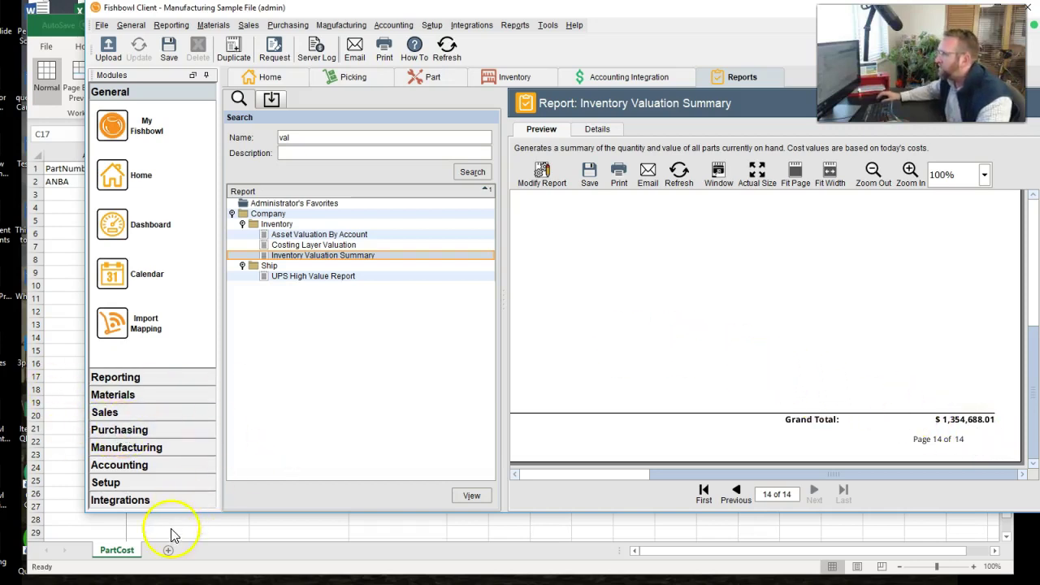
# Switch to QuickBooks and review the subaccounts of Fishbowl Inventory Asset, from Finished Goods Inventory to Materials Inventory, in the chart of accounts.
pyautogui.click(160, 381)
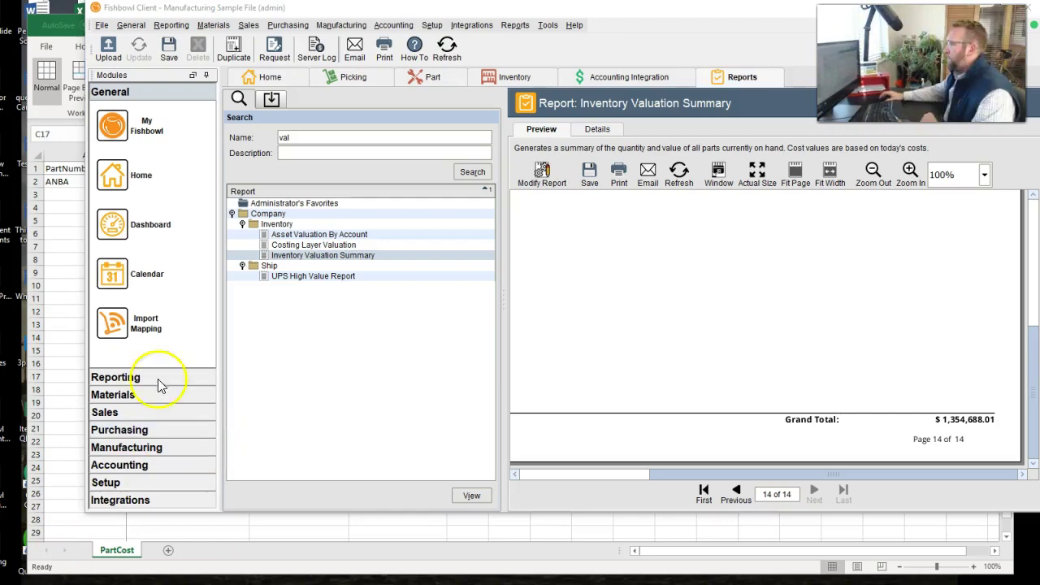
pyautogui.moveTo(0, 28); pyautogui.dragTo(815, 16)
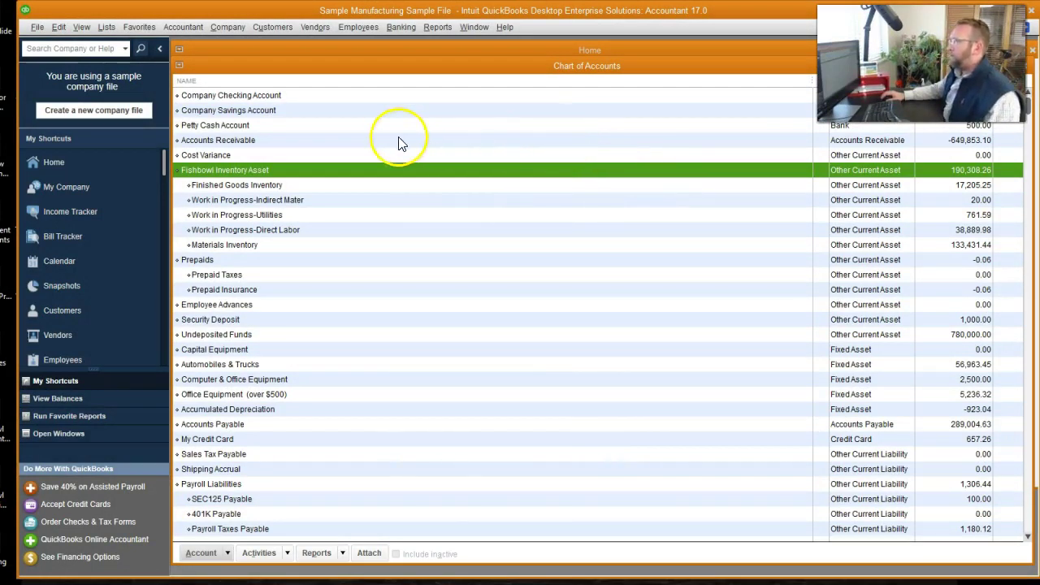
pyautogui.click(310, 186)
pyautogui.click(316, 200)
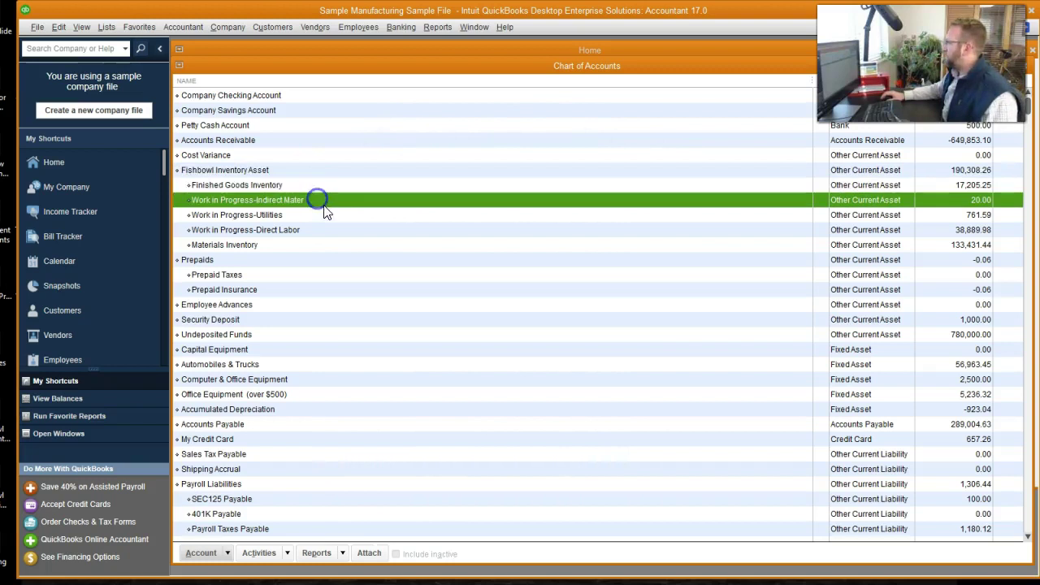
pyautogui.click(322, 215)
pyautogui.click(323, 230)
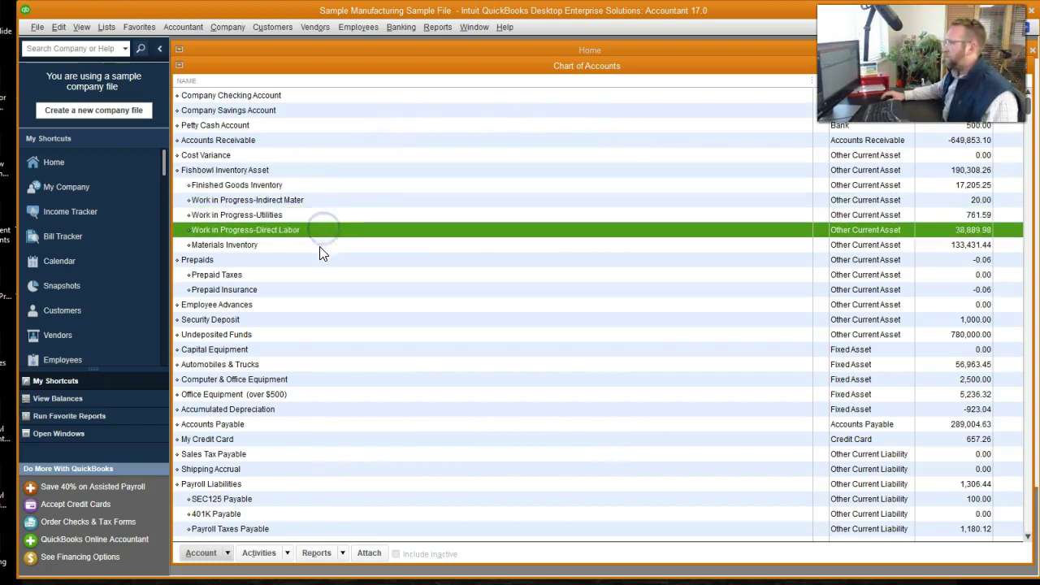
pyautogui.click(318, 245)
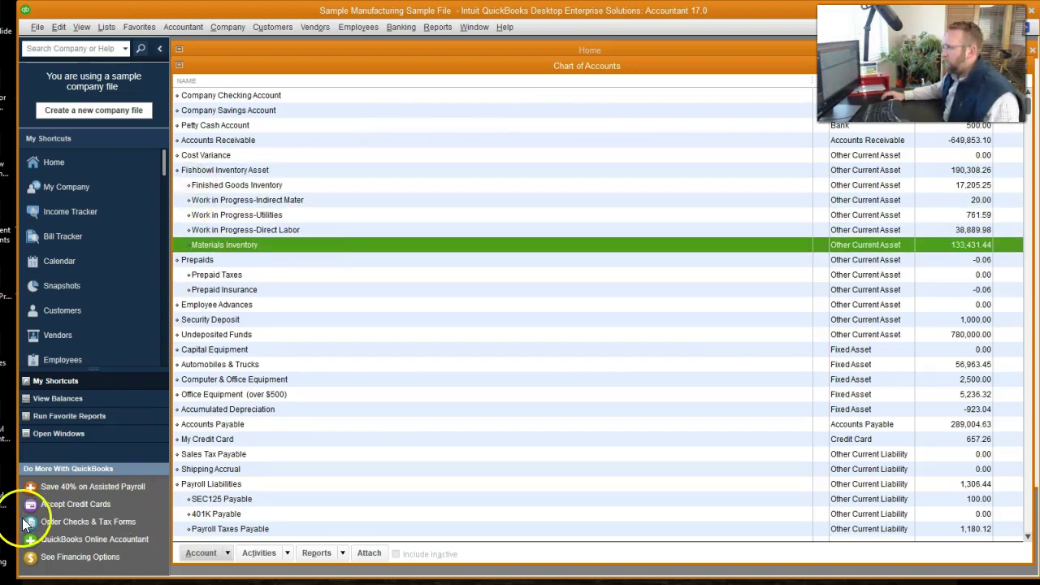
# Return to Fishbowl and run a Standard Export to the accounting system from Accounting Integration.
pyautogui.click(6, 547)
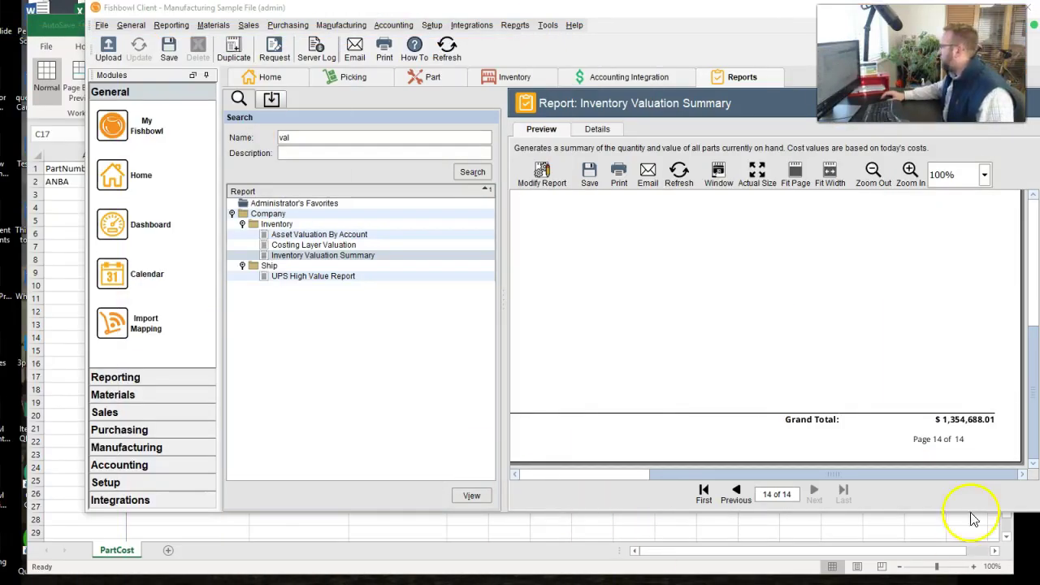
pyautogui.click(615, 76)
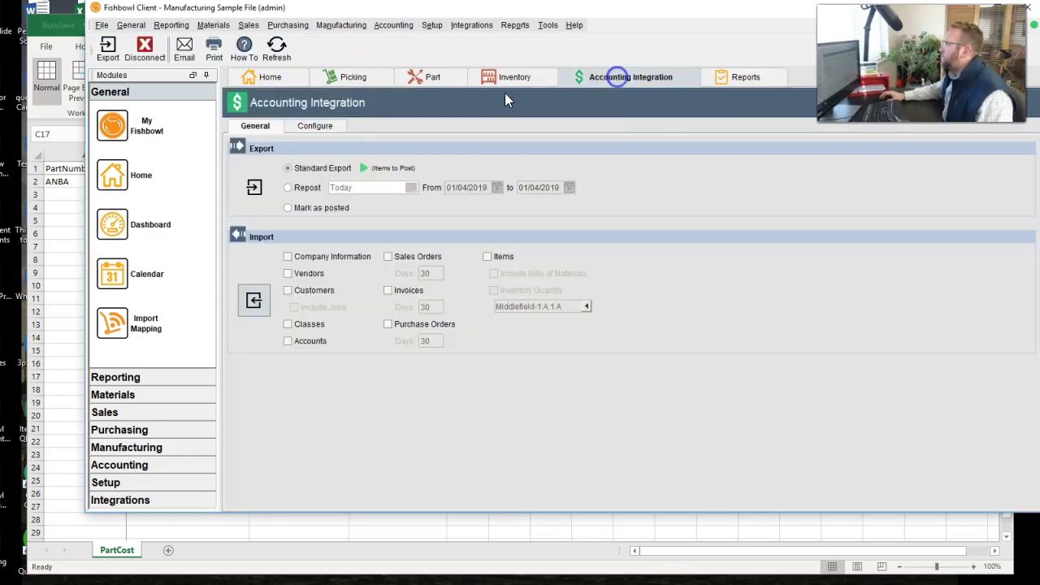
pyautogui.click(255, 187)
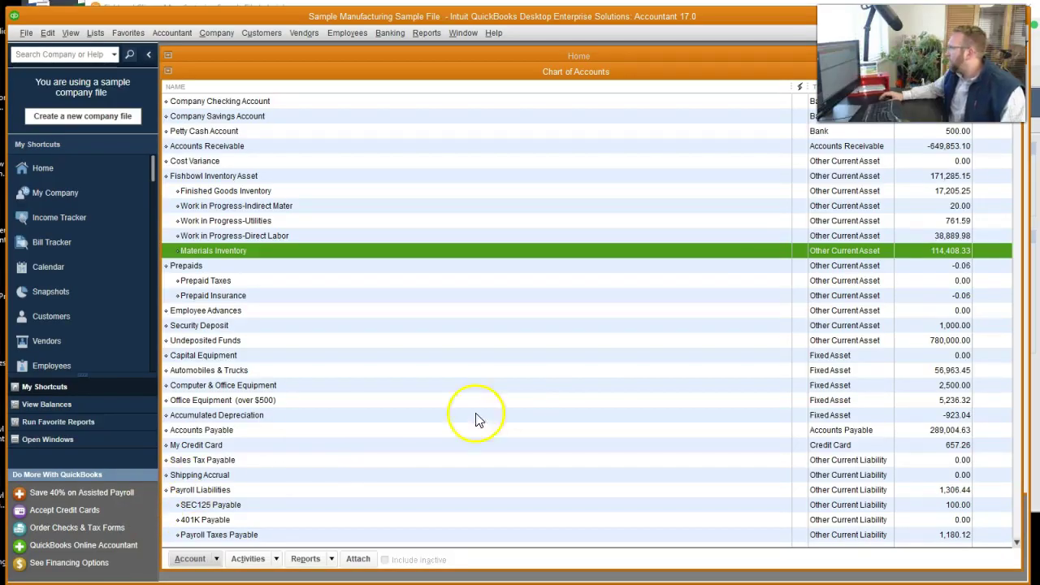
# Check the Fishbowl Inventory Asset balance in QuickBooks, and return to Fishbowl to view the accounts assigned to part ANBA.
pyautogui.click(354, 176)
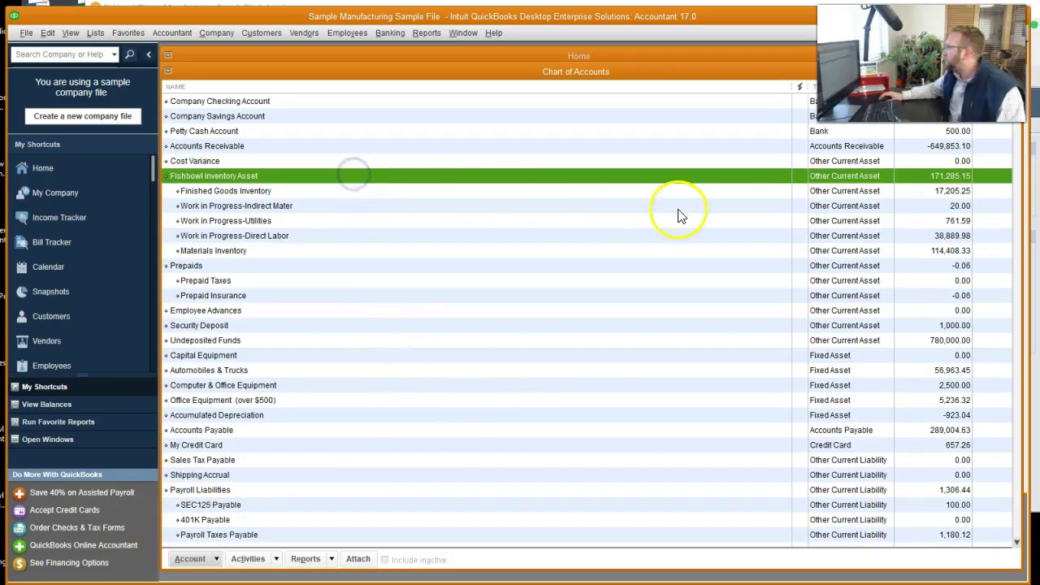
pyautogui.moveTo(674, 18); pyautogui.dragTo(650, 3)
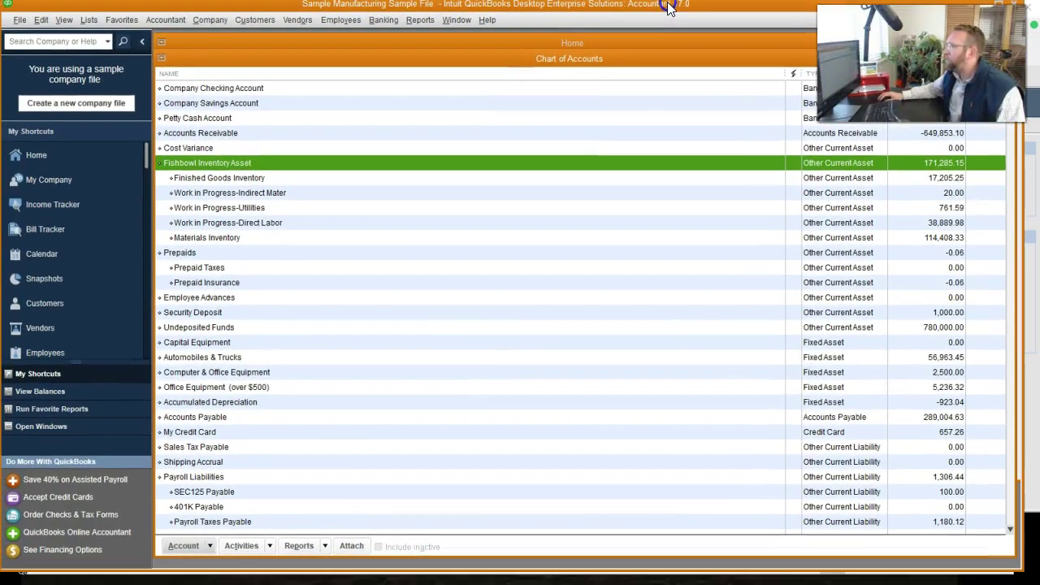
pyautogui.hotkey('ctrl', 'q')
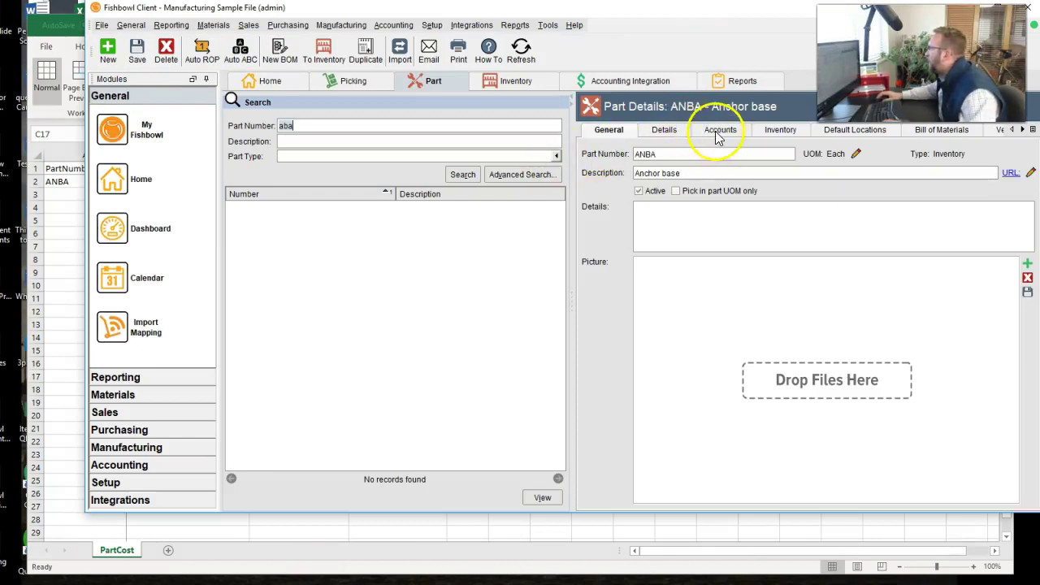
pyautogui.click(721, 132)
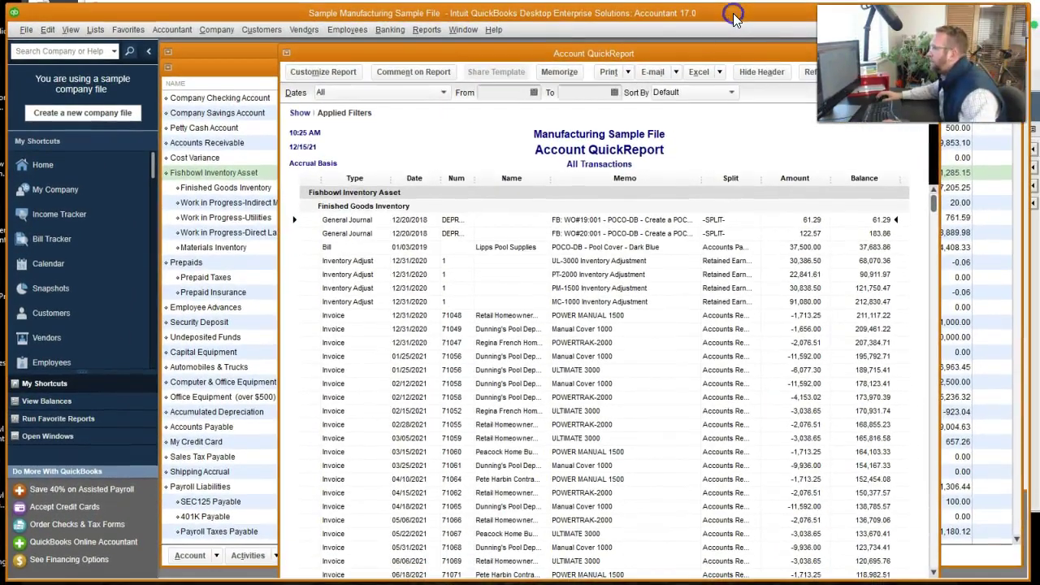
# Open a QuickReport for the Materials Inventory account in QuickBooks and limit its dates to Today.
pyautogui.click(224, 249)
pyautogui.rightClick(224, 247)
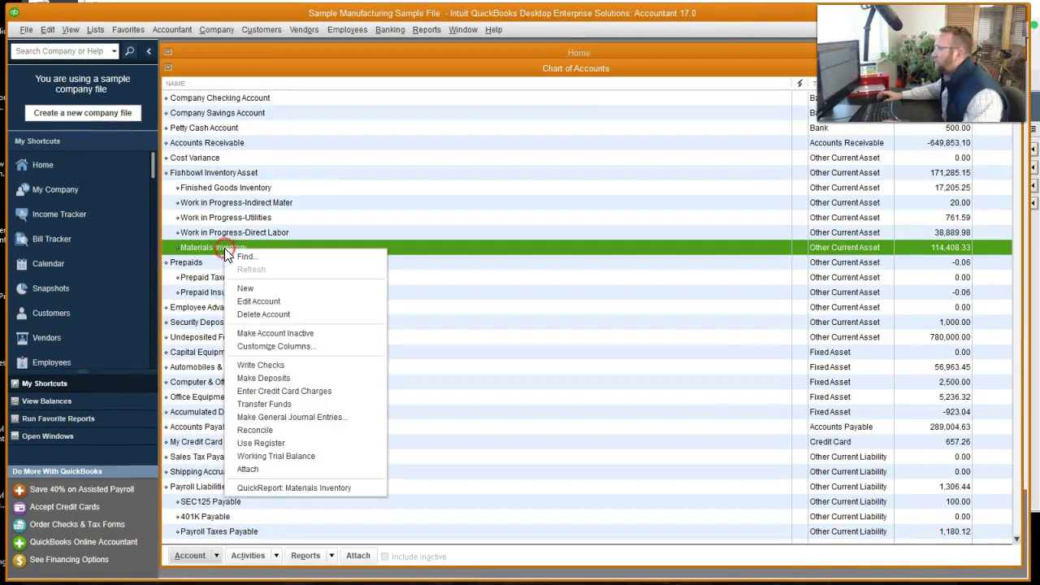
pyautogui.click(254, 488)
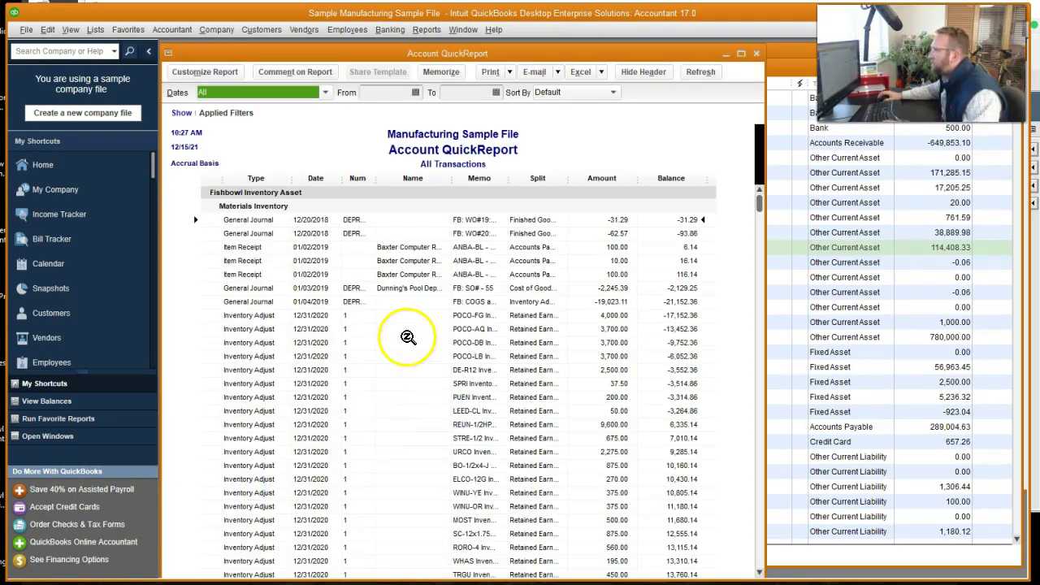
pyautogui.click(325, 92)
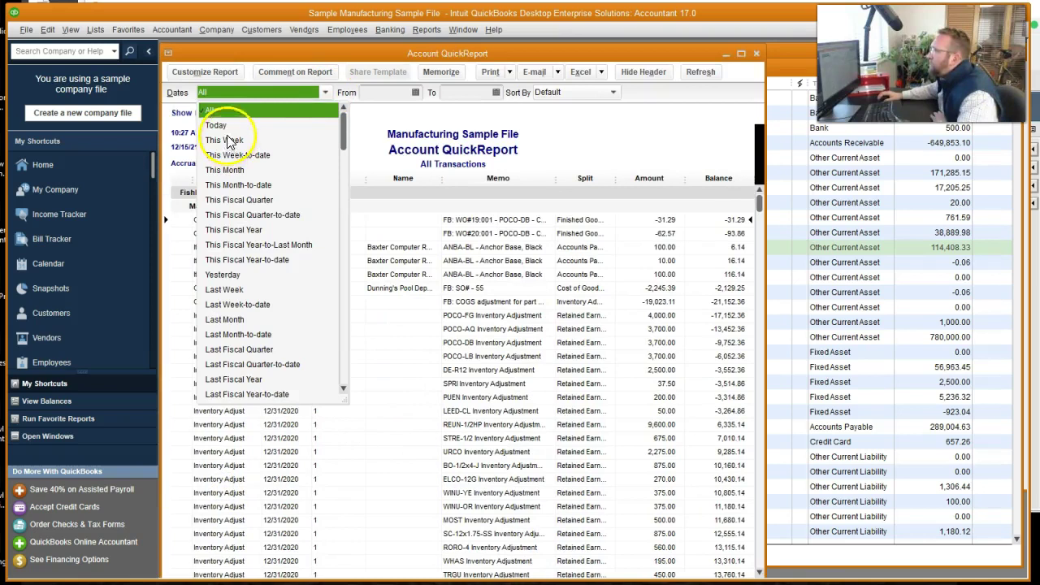
pyautogui.click(230, 124)
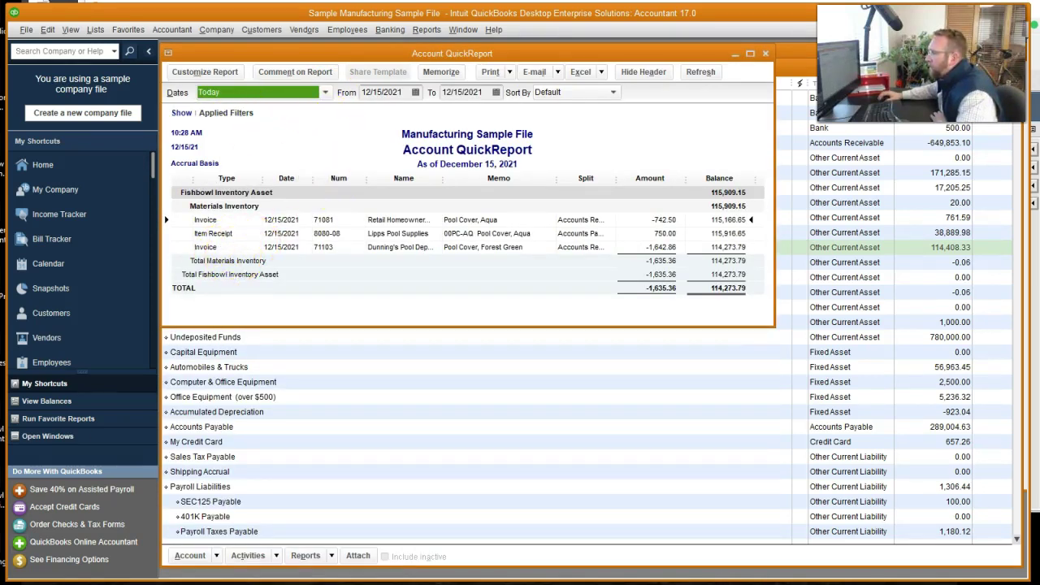
# Set the QuickReport's date range from 01/04/2019 to 01/04/2019 and refresh the report.
pyautogui.click(348, 95)
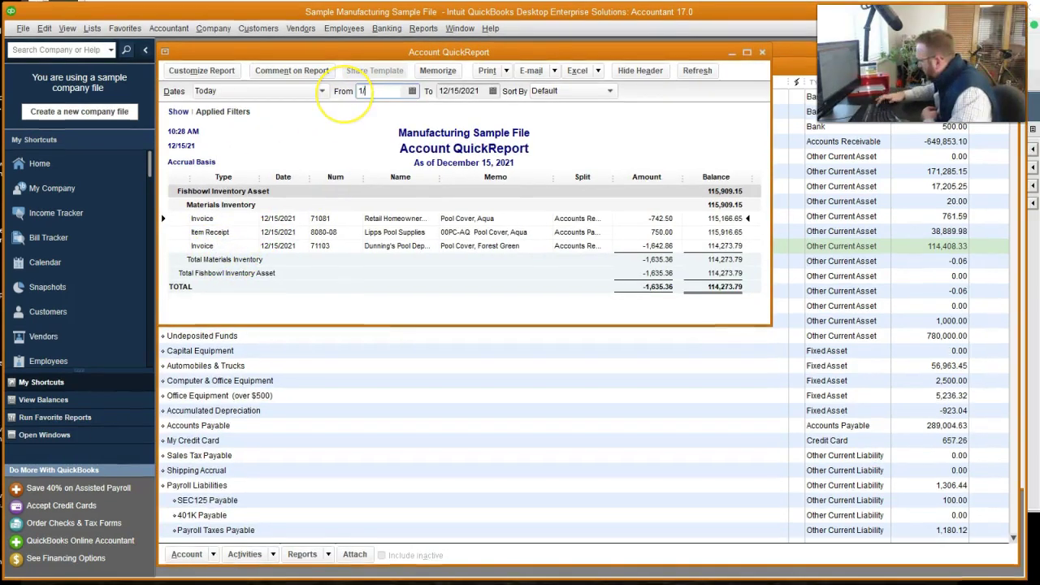
pyautogui.write('1/4/')
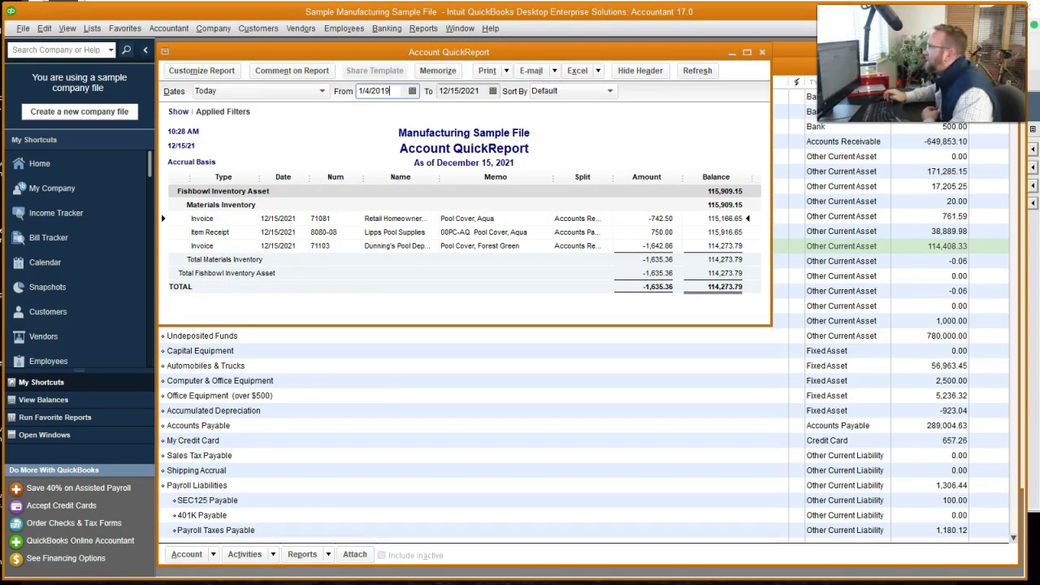
pyautogui.press('Tab')
pyautogui.write('1/')
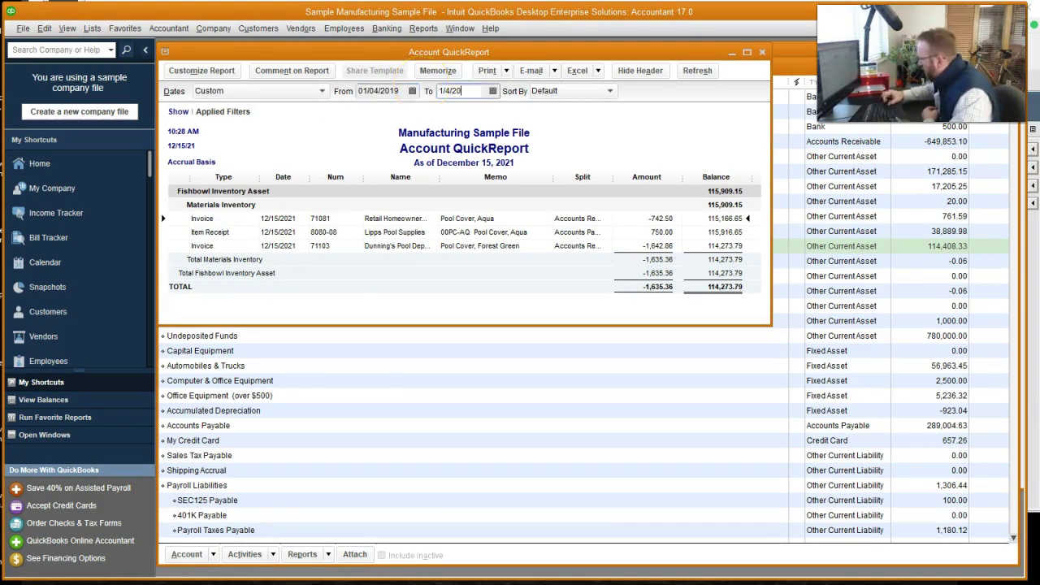
pyautogui.click(697, 71)
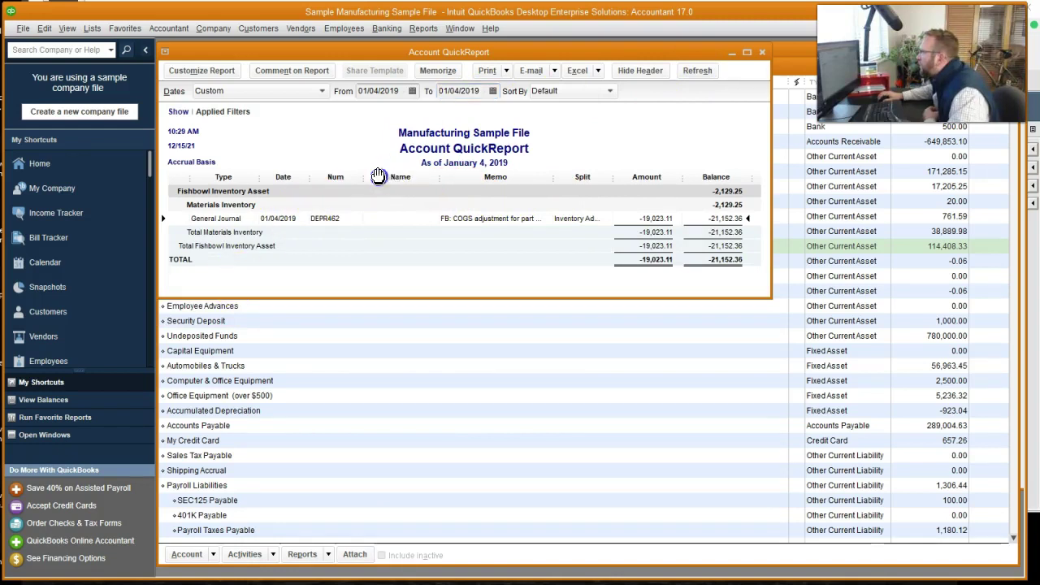
# Widen the Memo column and narrow the Name column to read the COGS adjustment entry for ANBA.
pyautogui.moveTo(556, 179); pyautogui.dragTo(608, 175)
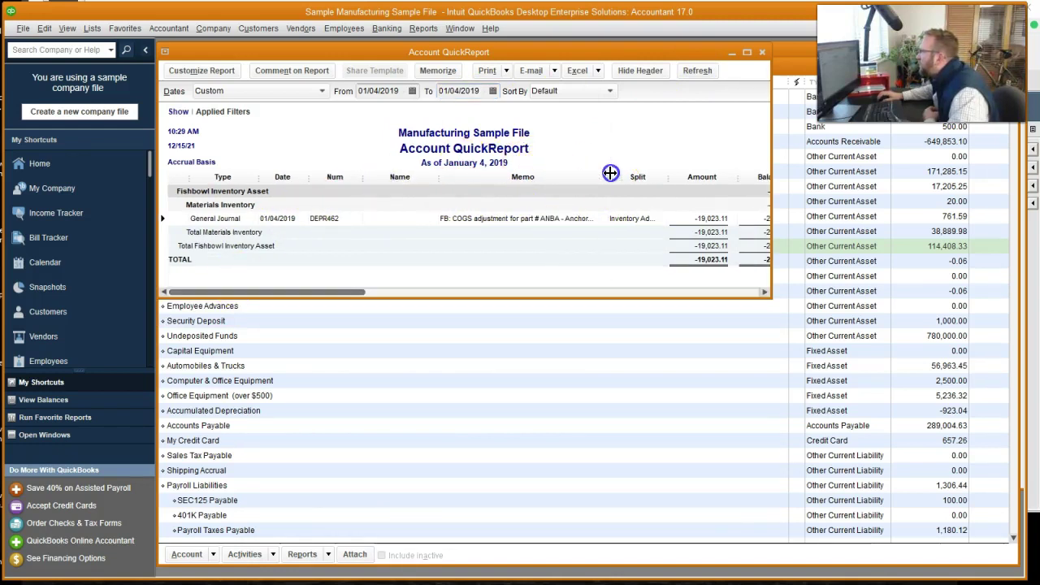
pyautogui.moveTo(437, 178); pyautogui.dragTo(406, 179)
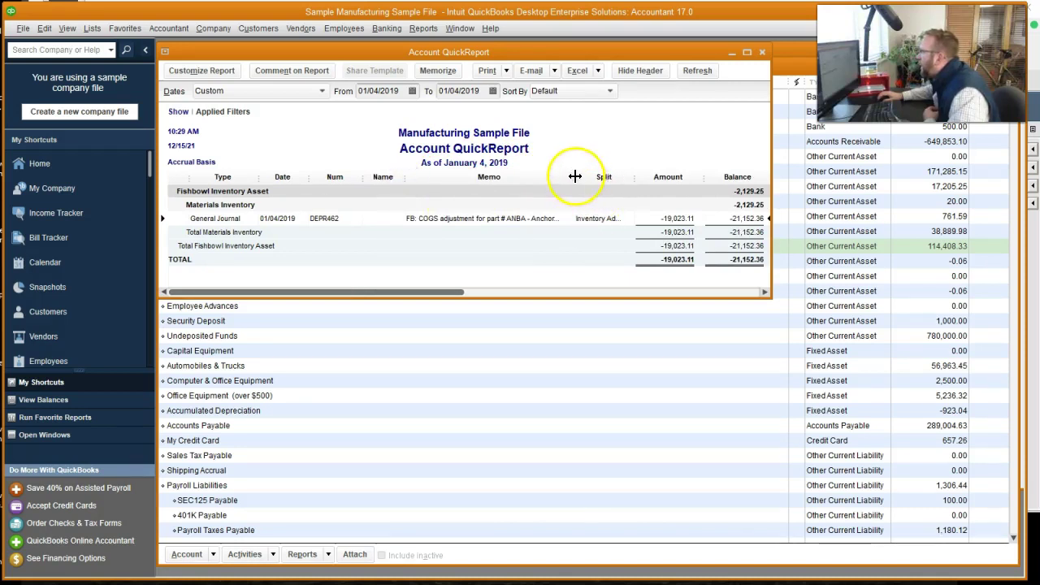
pyautogui.moveTo(574, 176); pyautogui.dragTo(620, 178)
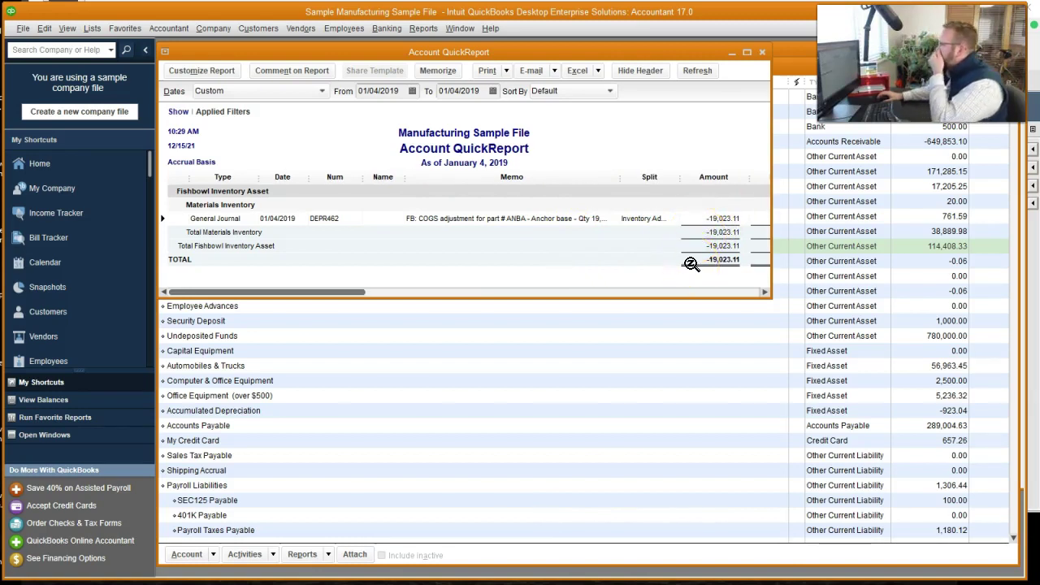
pyautogui.click(648, 241)
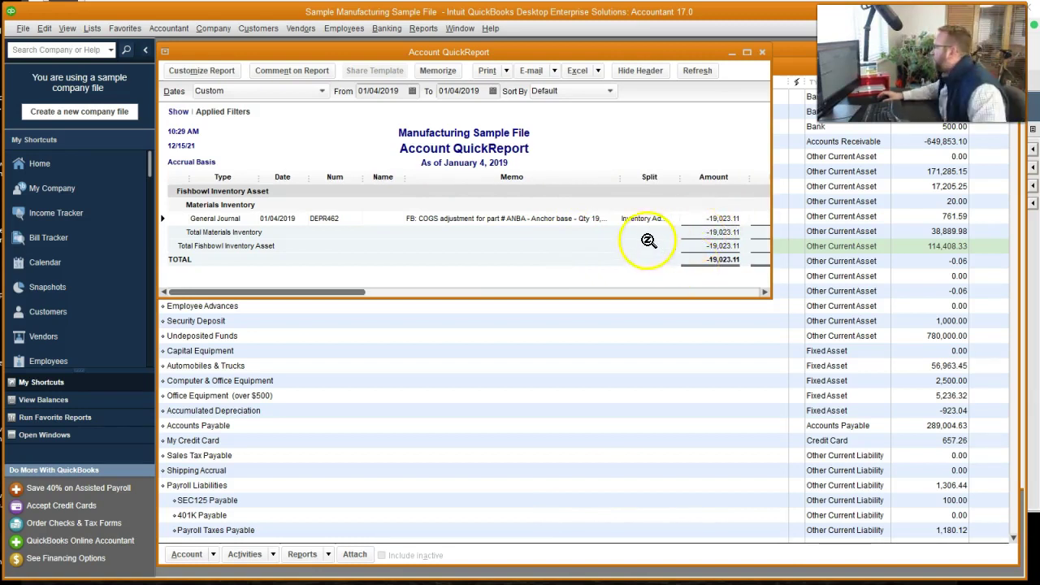